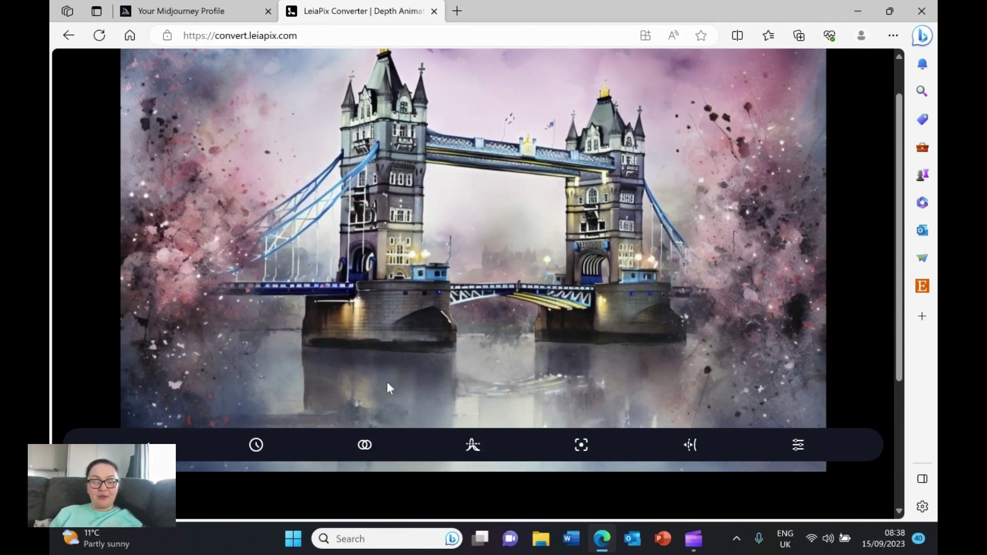
Try animation lengths of about 1.8 and 4.5 seconds on the Tower Bridge image, and settle on about 3.8 seconds
left_click(256, 443)
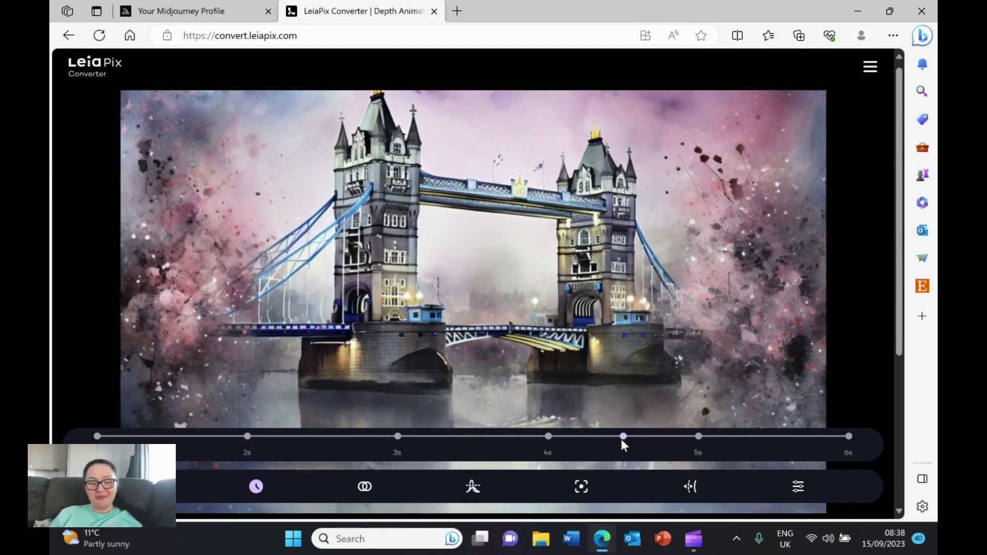
left_click_drag(621, 436, 210, 436)
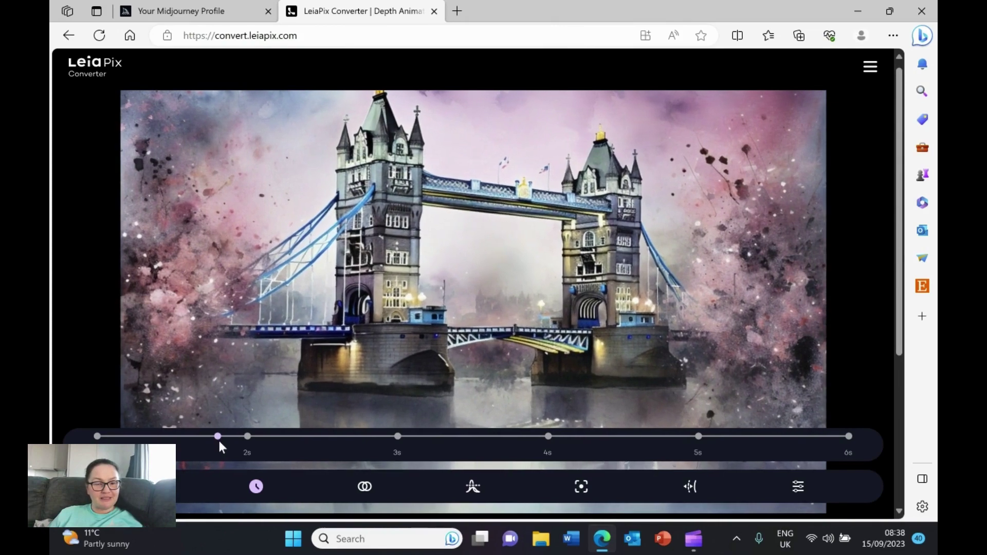
left_click_drag(218, 437, 620, 448)
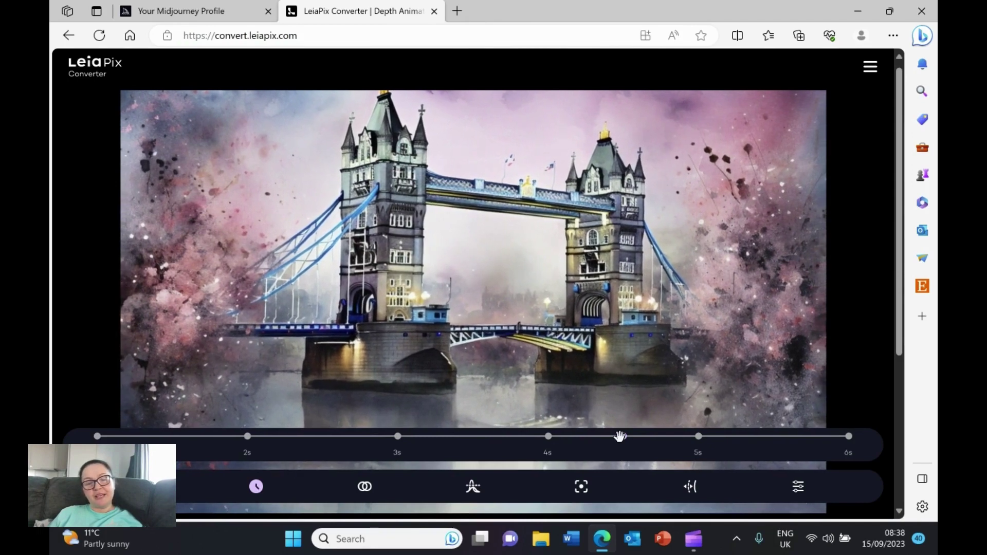
left_click_drag(622, 437, 517, 438)
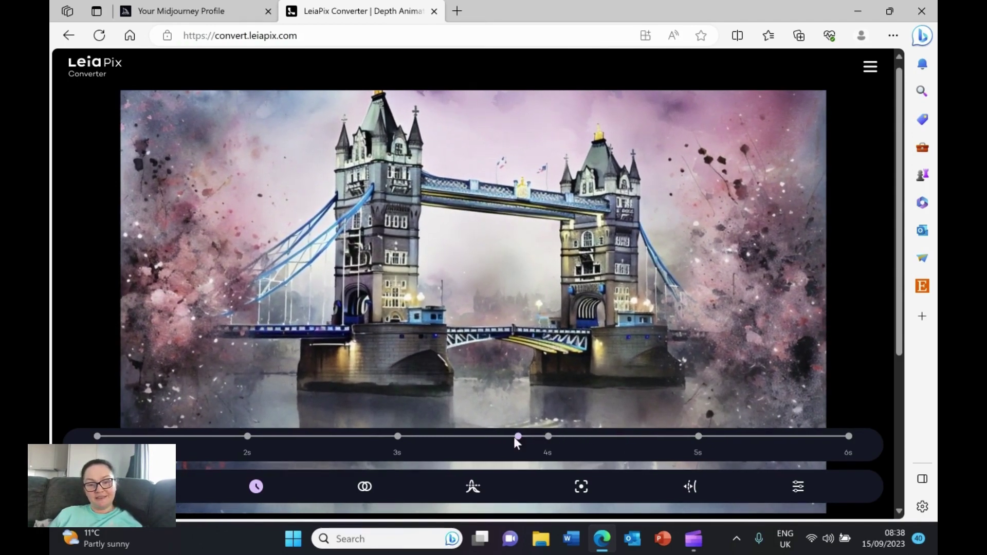
Try each of the other motion styles on the Tower Bridge image in turn, and return to the original ellipse-with-line style
left_click(365, 486)
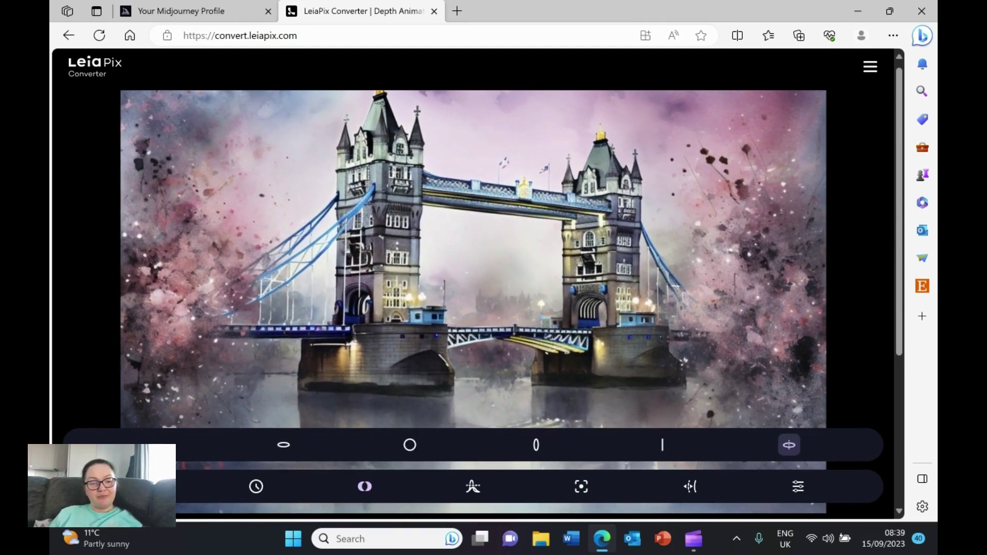
left_click(157, 441)
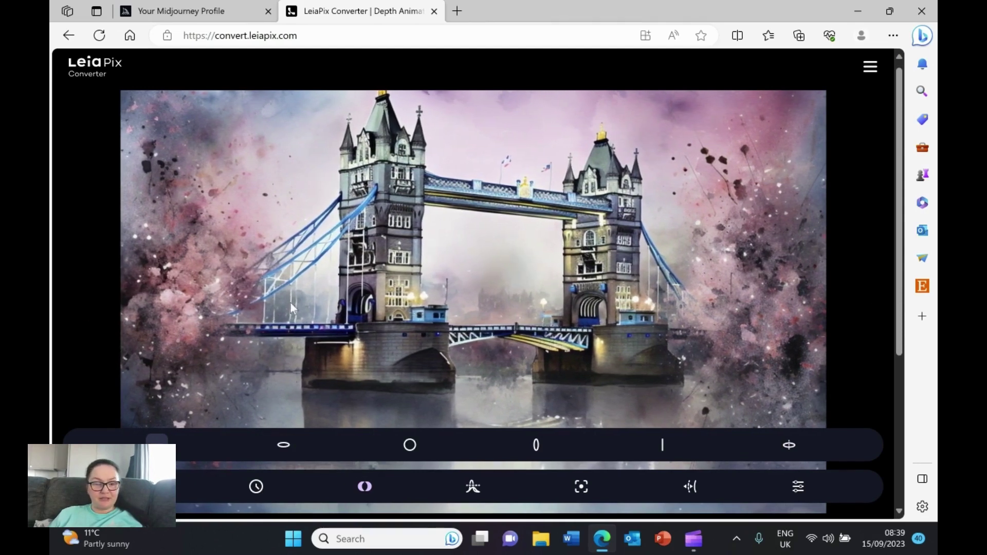
left_click(283, 445)
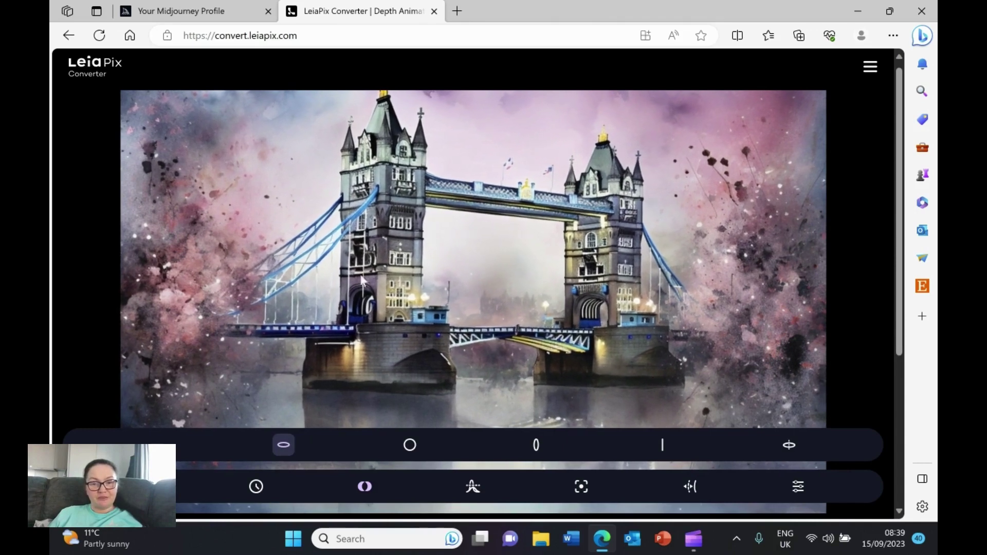
left_click(407, 447)
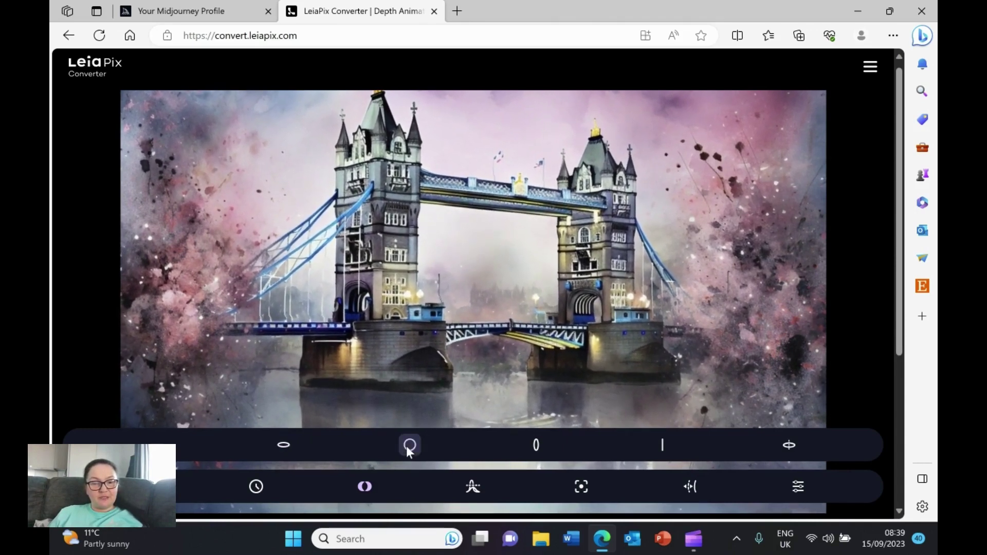
left_click(538, 445)
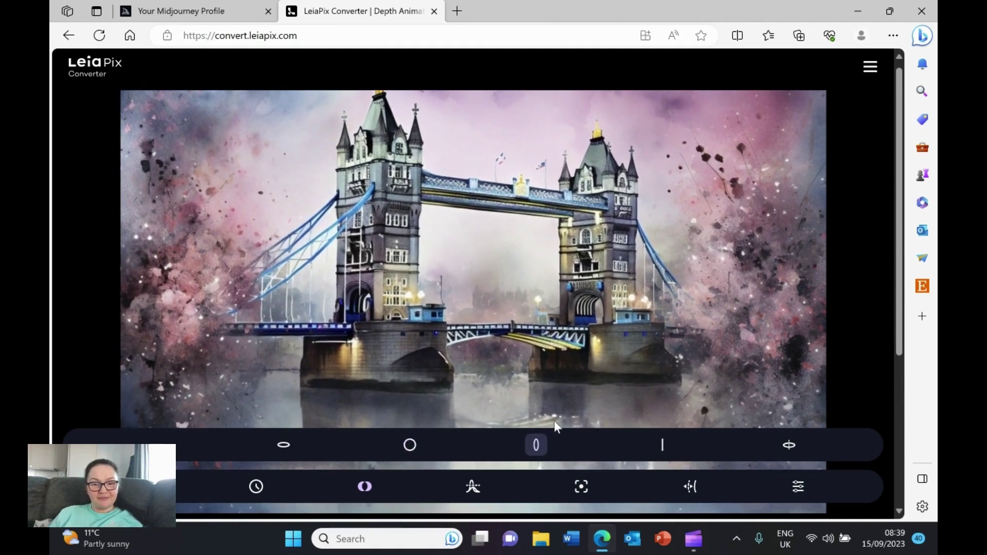
left_click(661, 445)
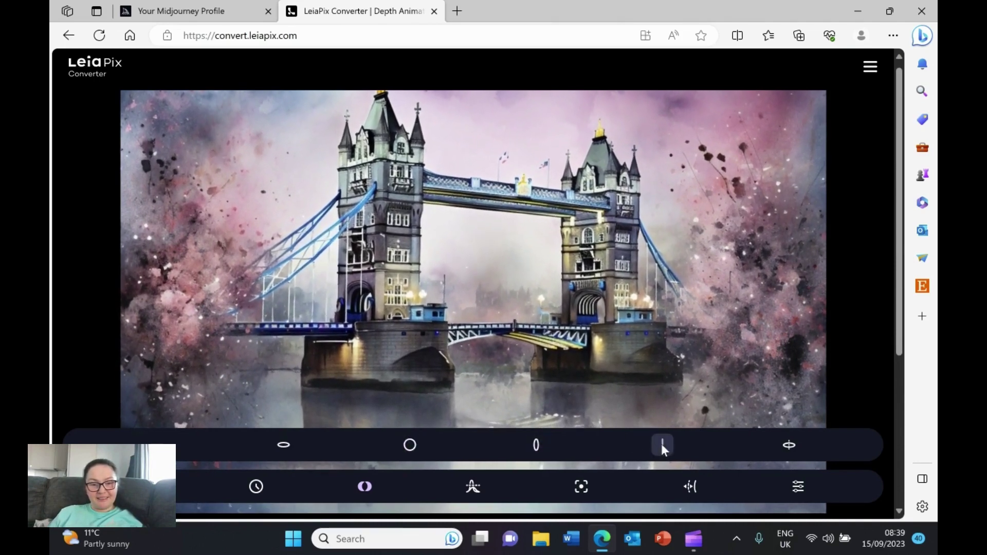
left_click(789, 443)
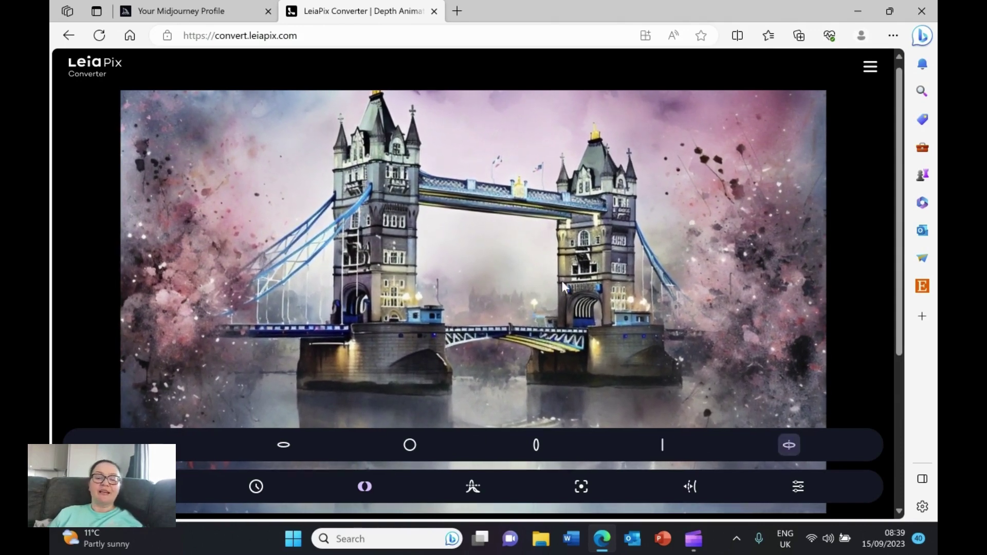
Check the amount-of-motion and focus settings, and set the edge dilation to about 11
left_click(471, 488)
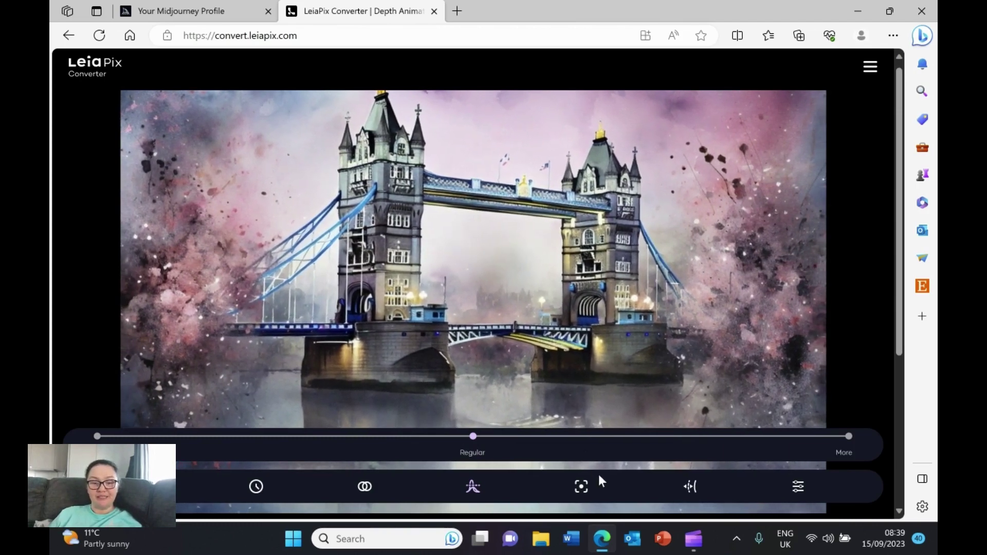
left_click(580, 488)
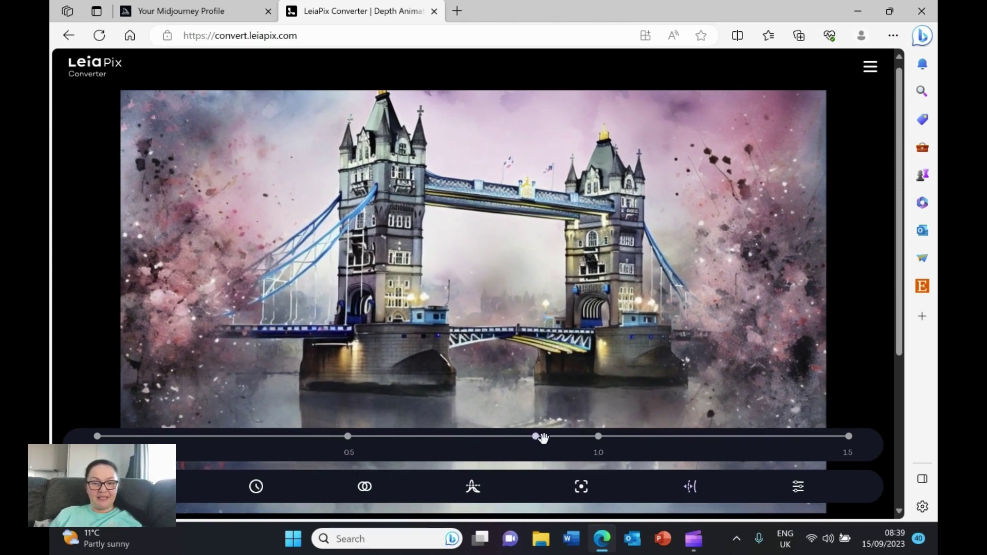
left_click_drag(605, 443, 655, 443)
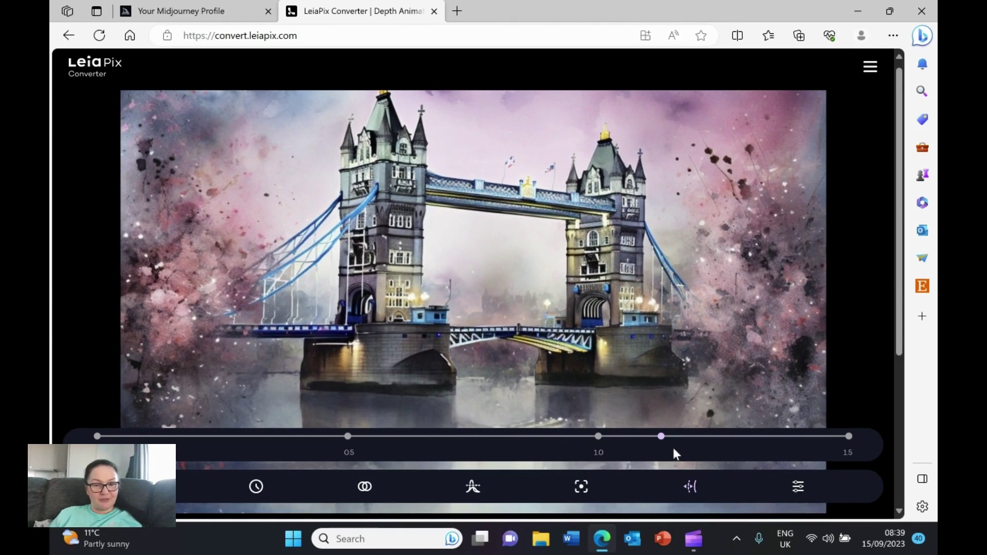
Raise the Y amplitude to just below the midpoint in the advanced motion settings
left_click(792, 483)
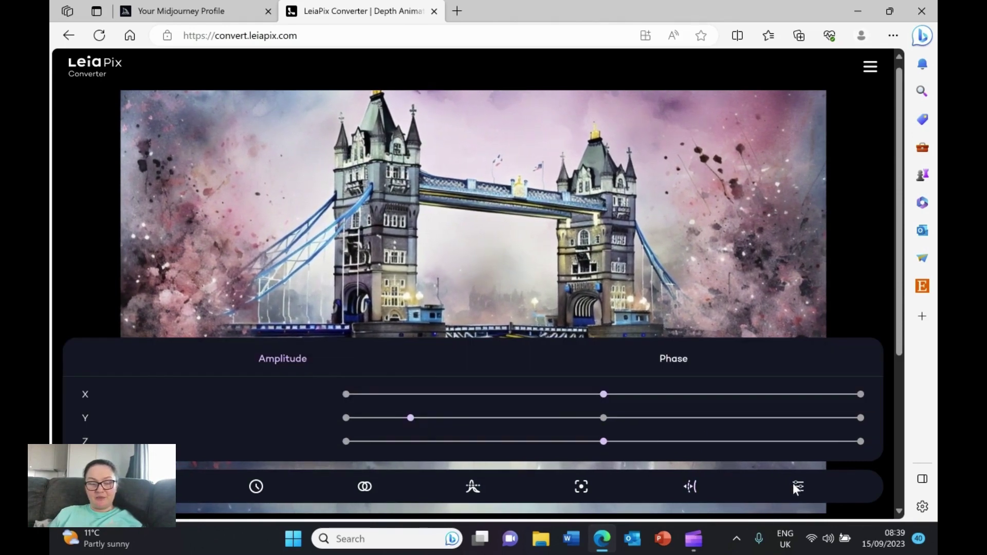
left_click_drag(408, 417, 572, 418)
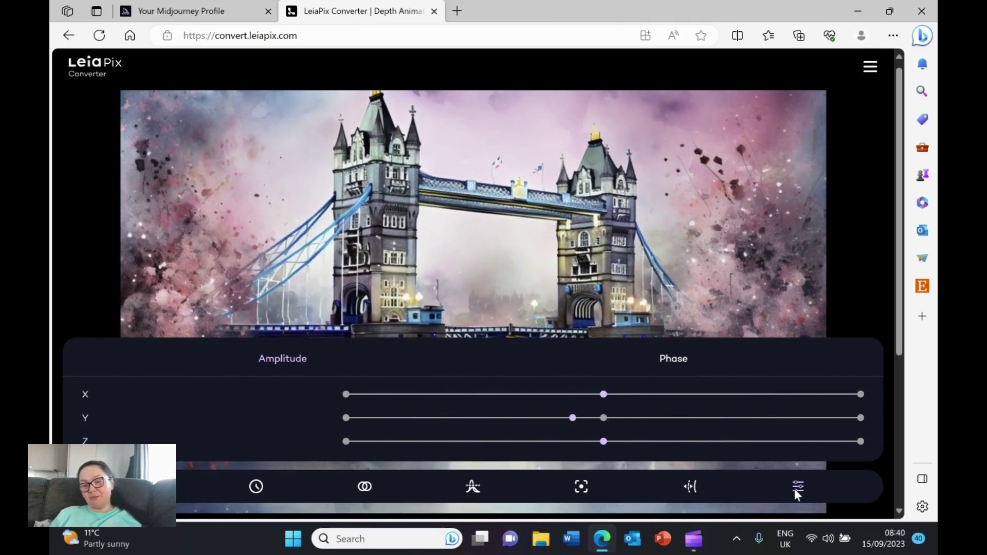
left_click(796, 487)
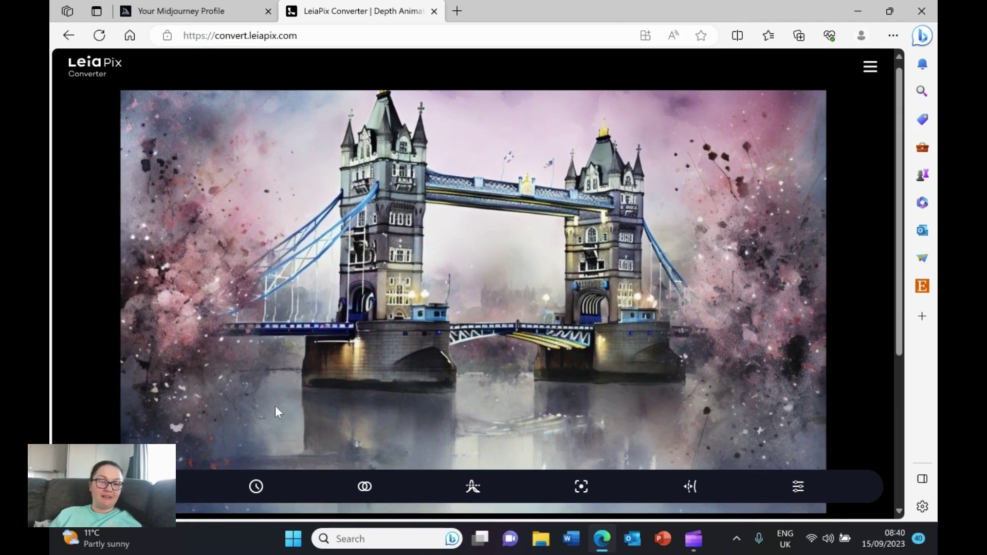
Save the Tower Bridge animation to the device as an MP4, and play the downloaded video
left_click(154, 486)
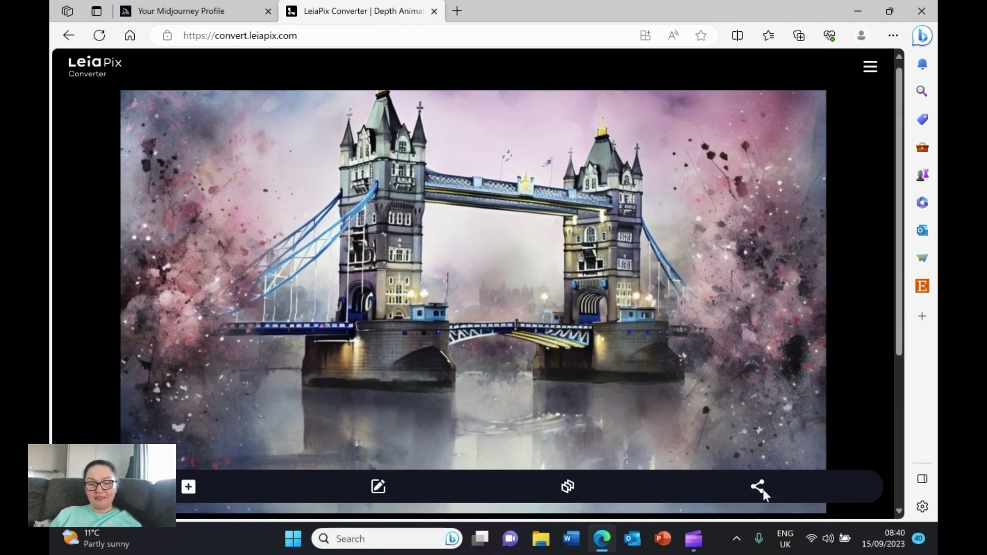
left_click(759, 485)
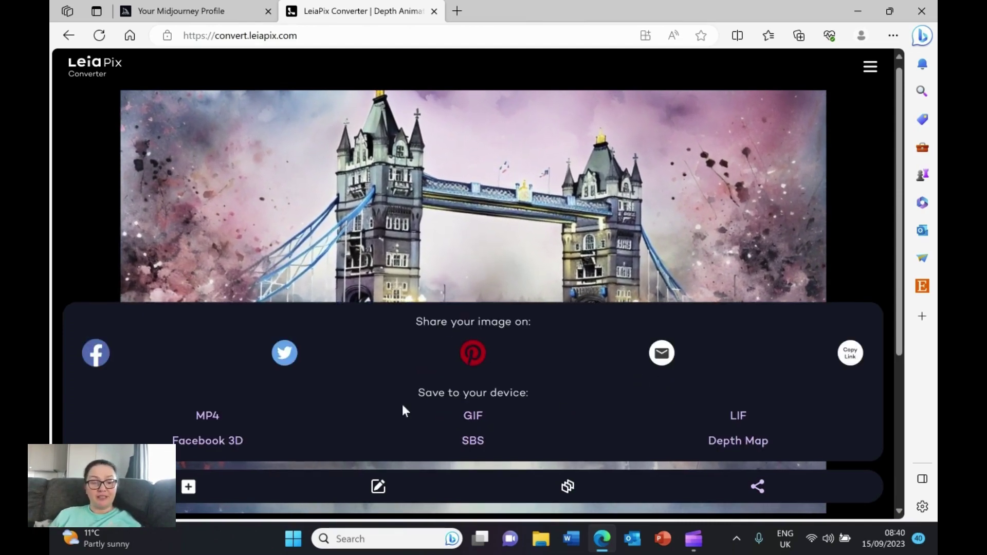
left_click(207, 417)
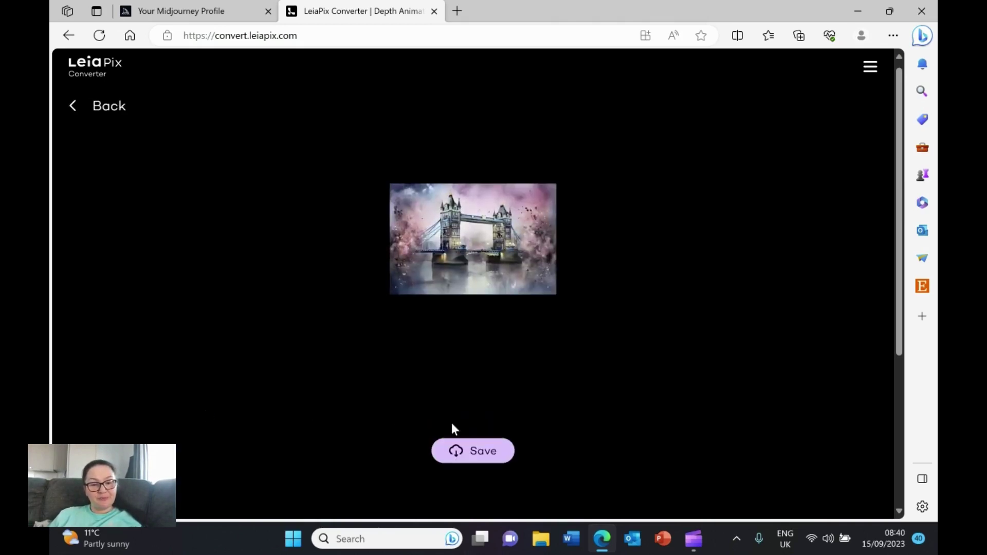
left_click(474, 452)
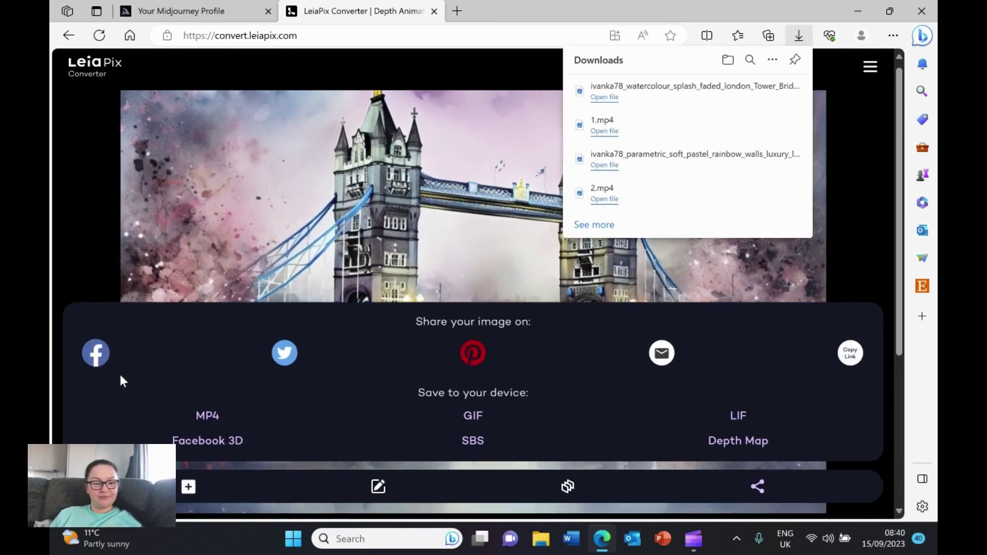
left_click(605, 100)
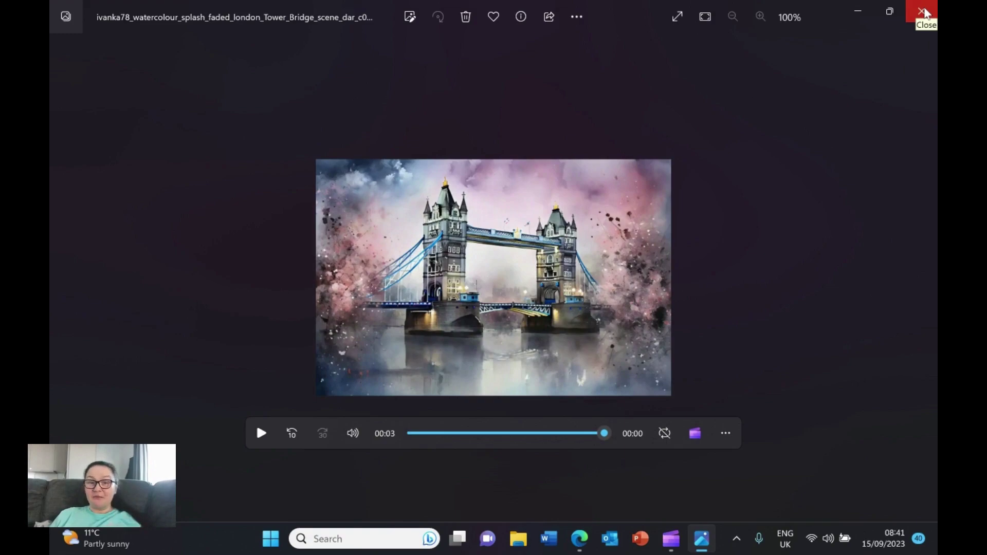
left_click(924, 13)
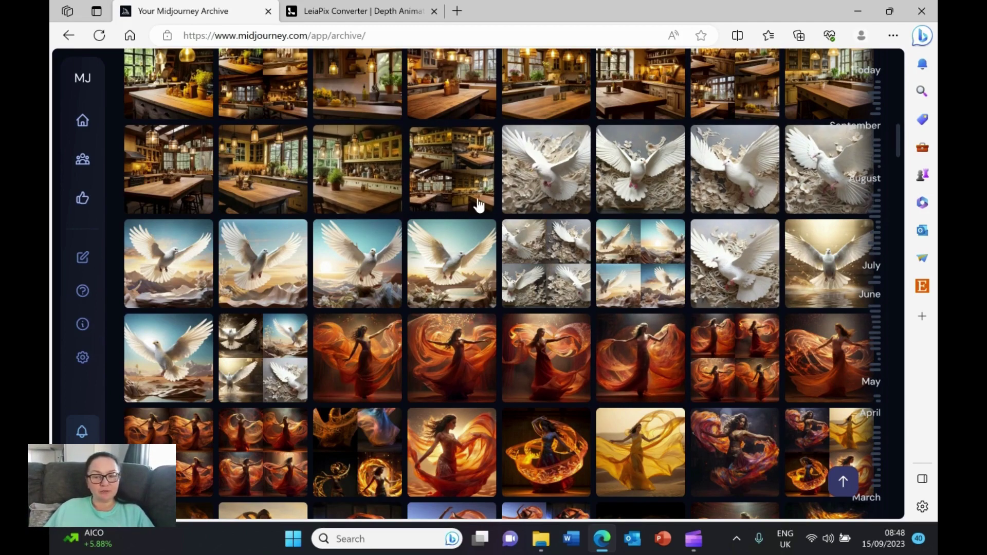
Copy the prompt of the white dove relief image in the Midjourney archive, and open the image in Discord
left_click(726, 281)
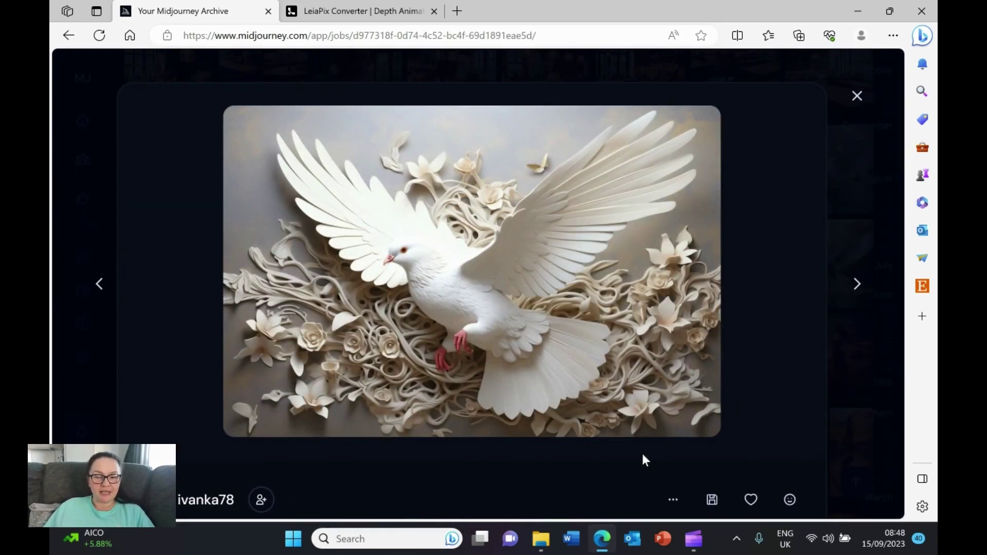
left_click(674, 501)
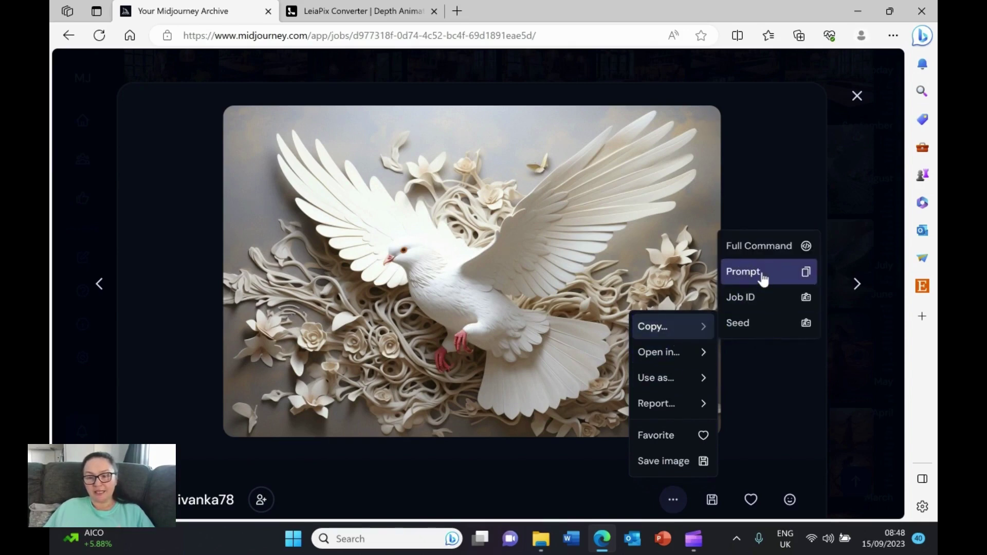
left_click(763, 278)
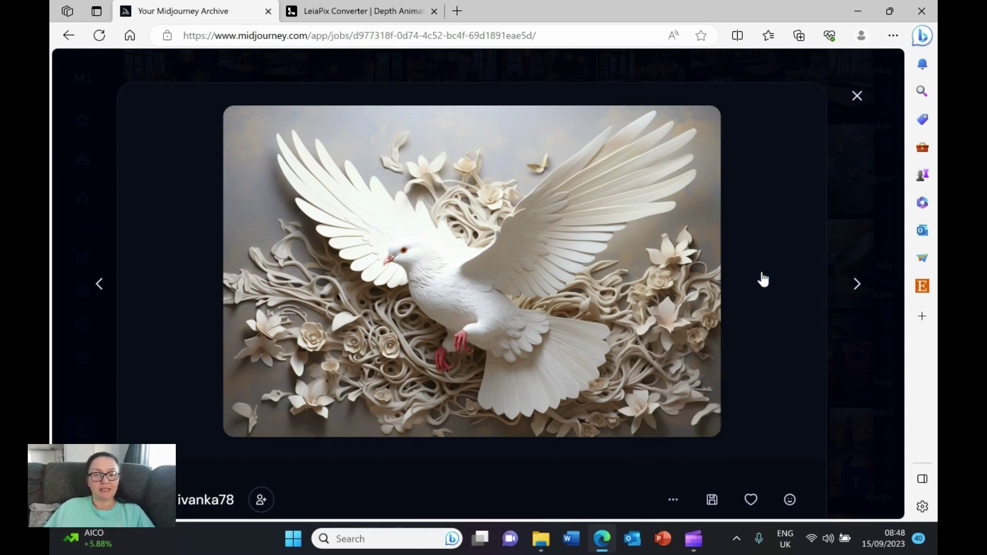
left_click(673, 503)
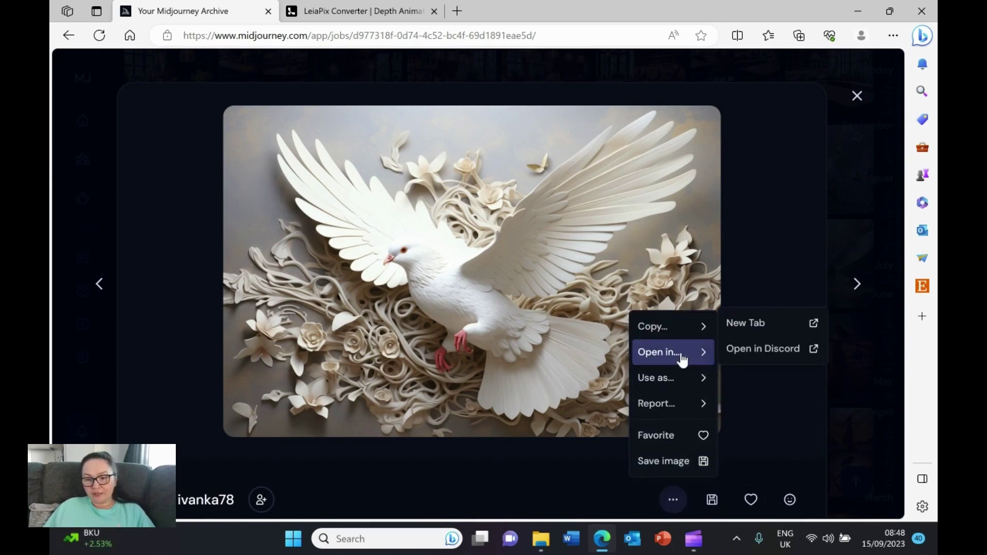
left_click(738, 353)
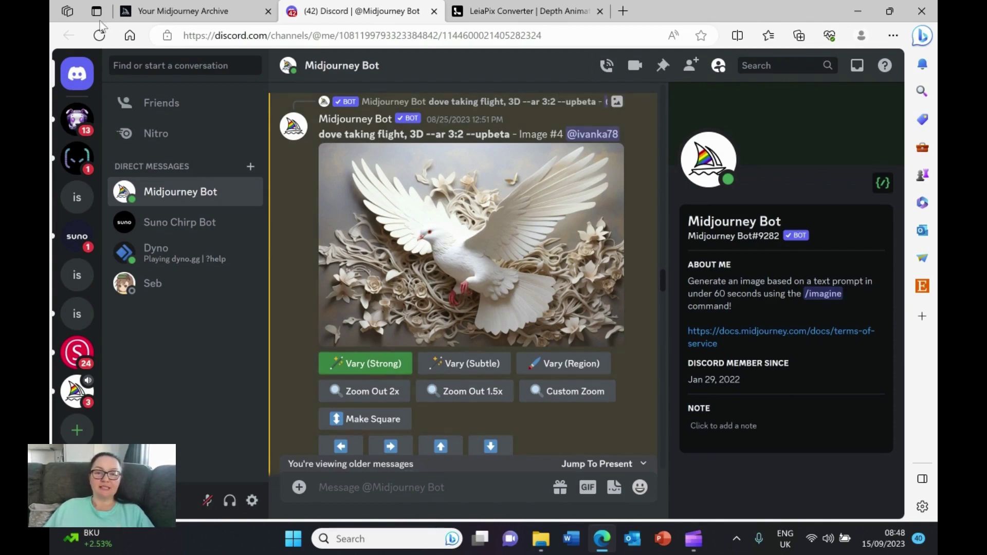
Switch to LeiaPix Converter and upload the dove_taking_flight_3D_2d4385e1 image from the dove 3d folder
left_click(509, 14)
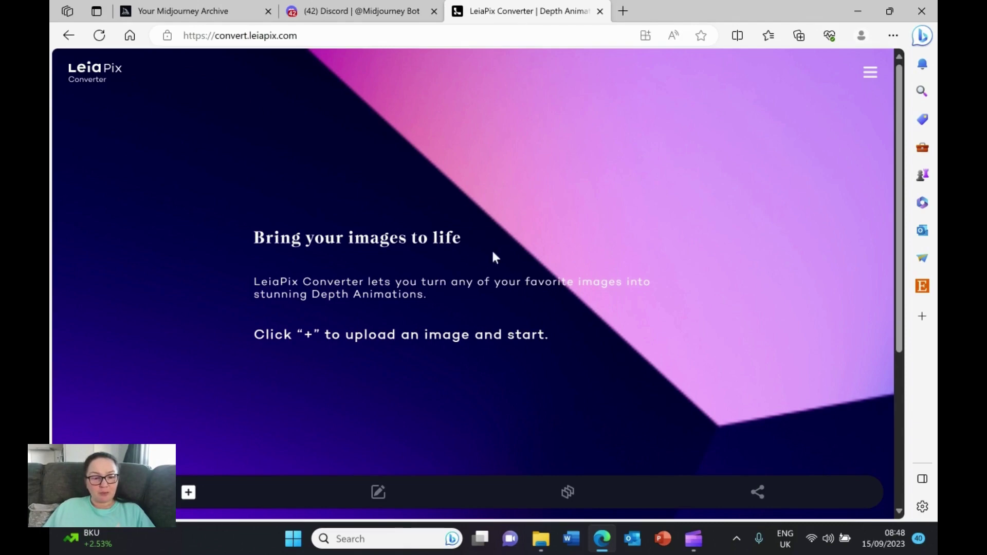
left_click(188, 492)
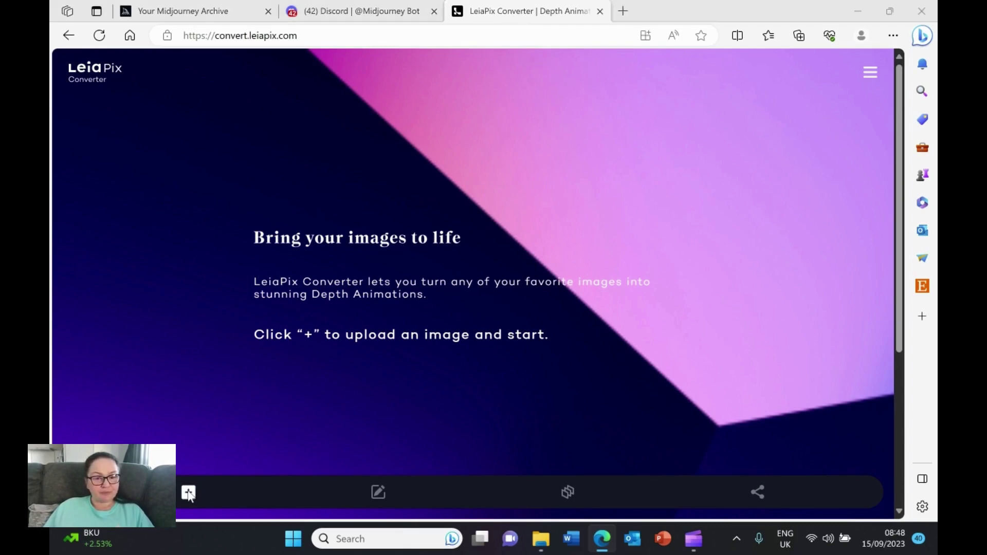
double_click(222, 123)
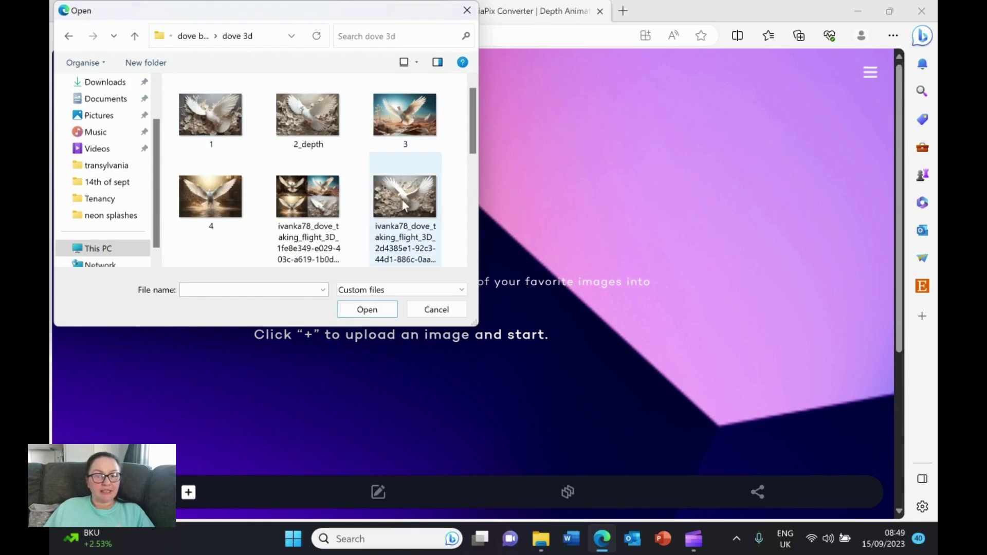
double_click(387, 196)
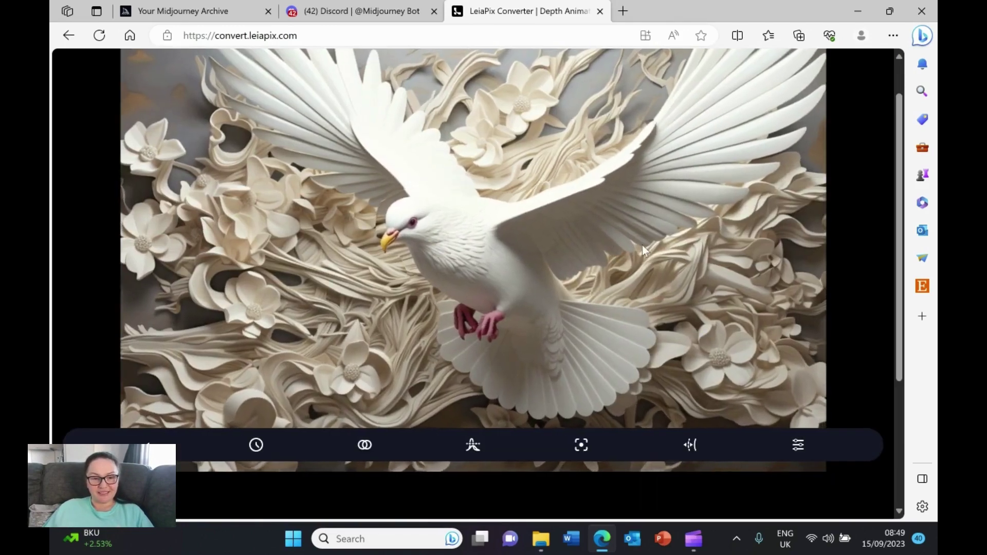
Try an animation length of about 1.8 seconds on the dove image, and settle on about 2.1 seconds
left_click(260, 447)
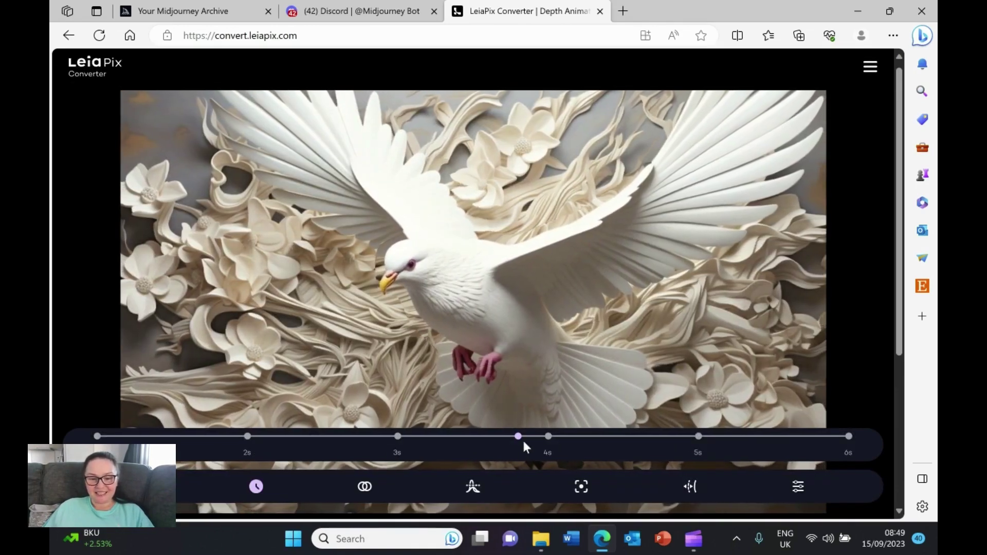
left_click_drag(517, 438, 221, 436)
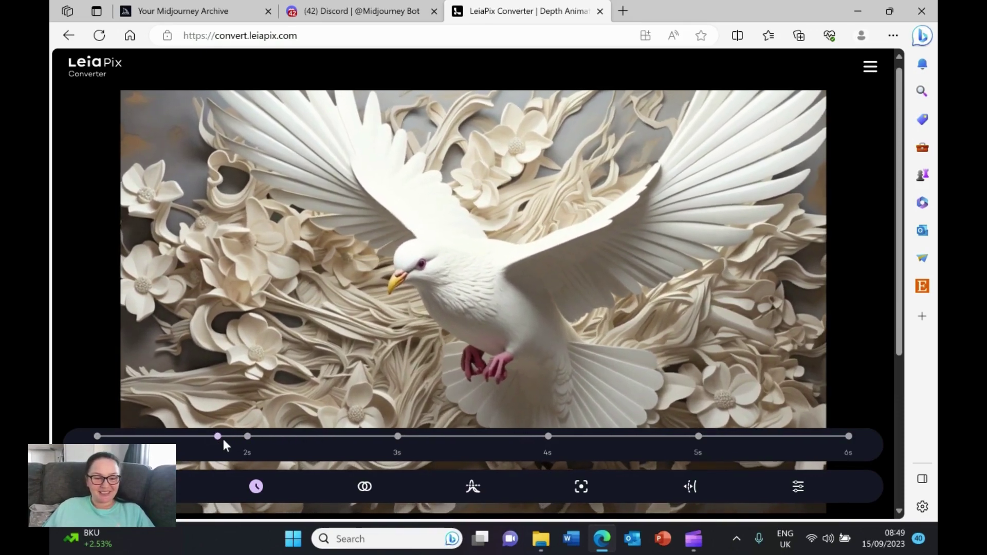
left_click_drag(219, 436, 266, 438)
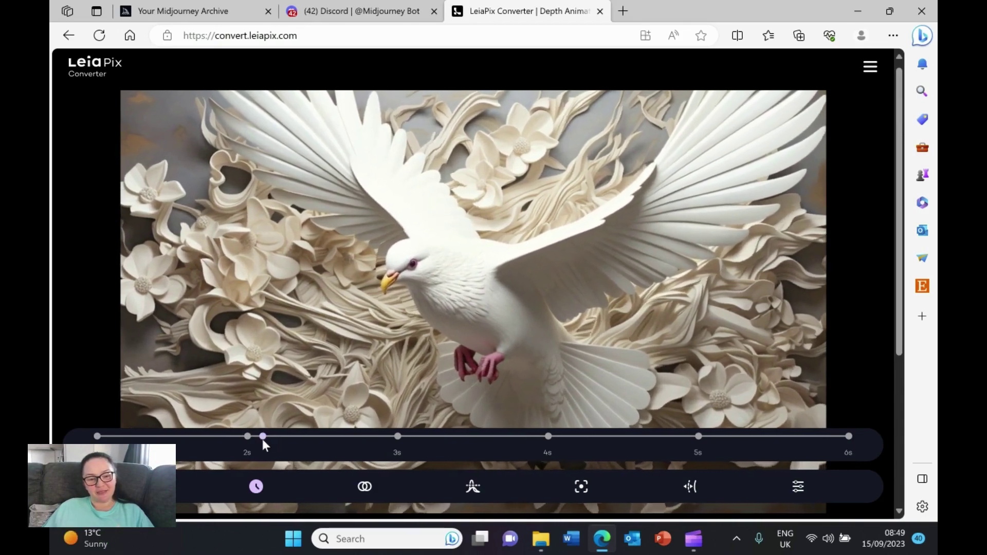
Set the dove animation length to about 3.2 seconds, and try the motion styles, settling on the ellipse crossed by a vertical line
left_click_drag(263, 437, 427, 437)
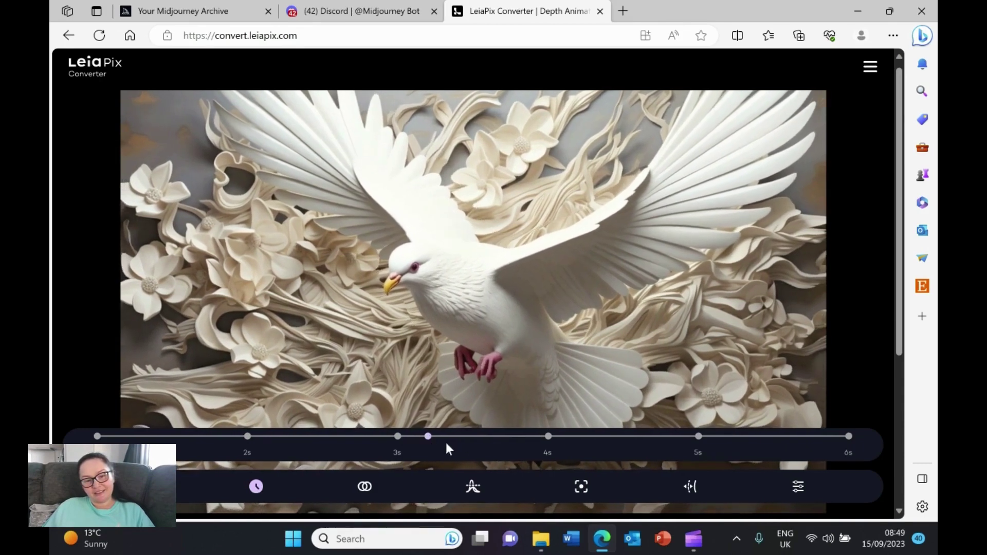
left_click(364, 487)
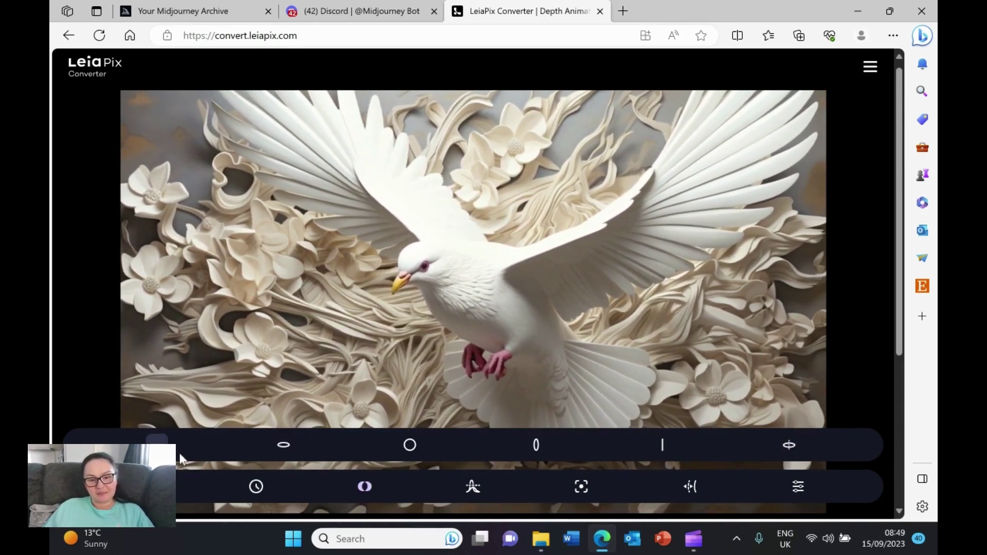
left_click(284, 448)
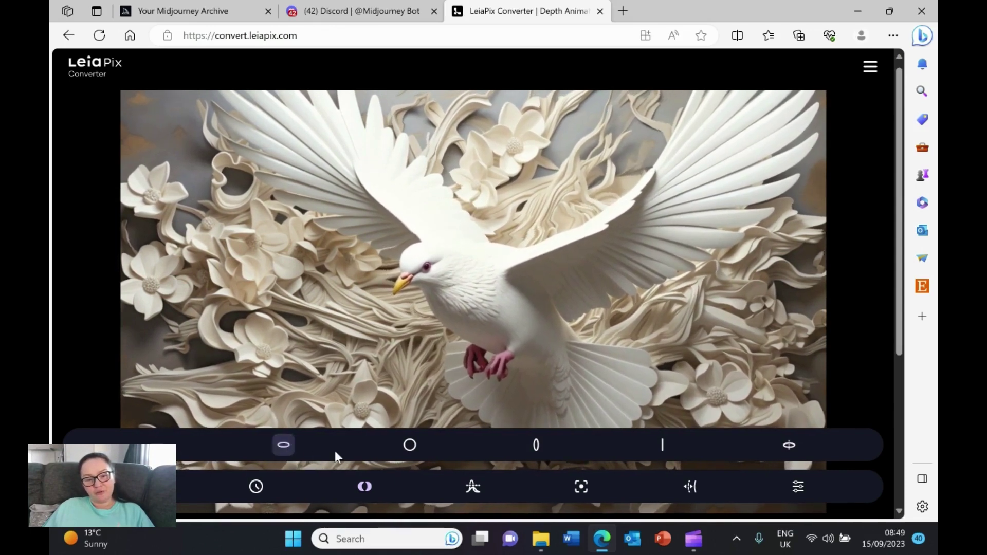
left_click(404, 445)
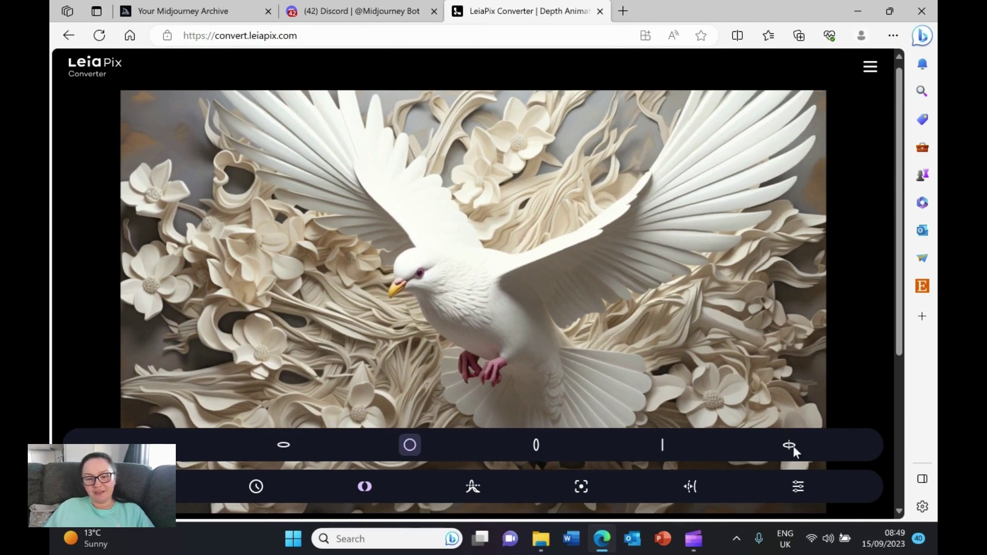
left_click(789, 446)
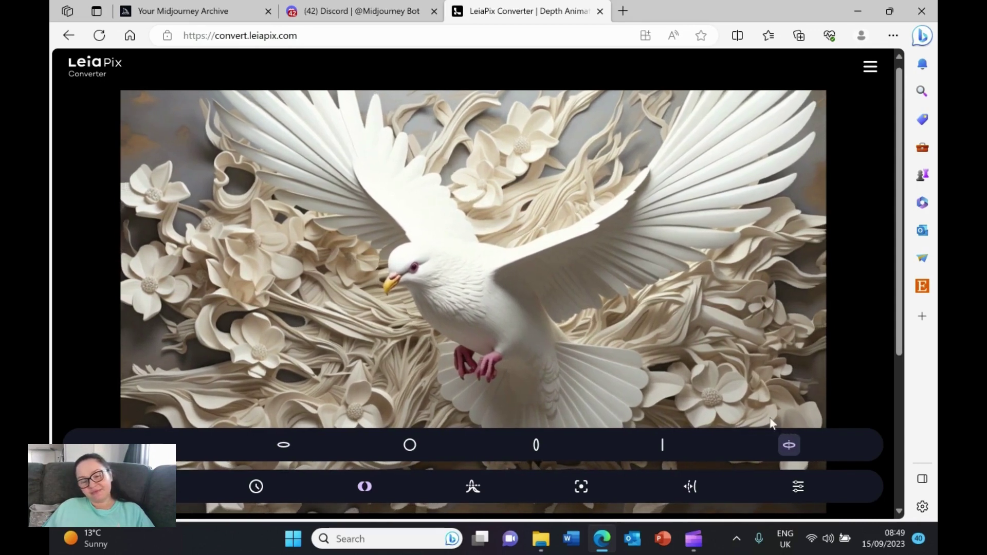
left_click(662, 446)
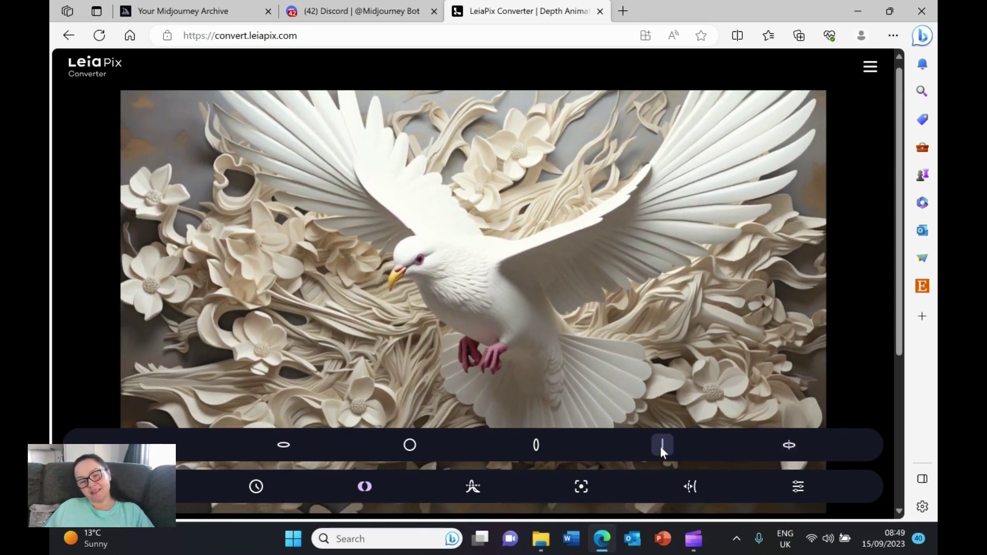
left_click(533, 446)
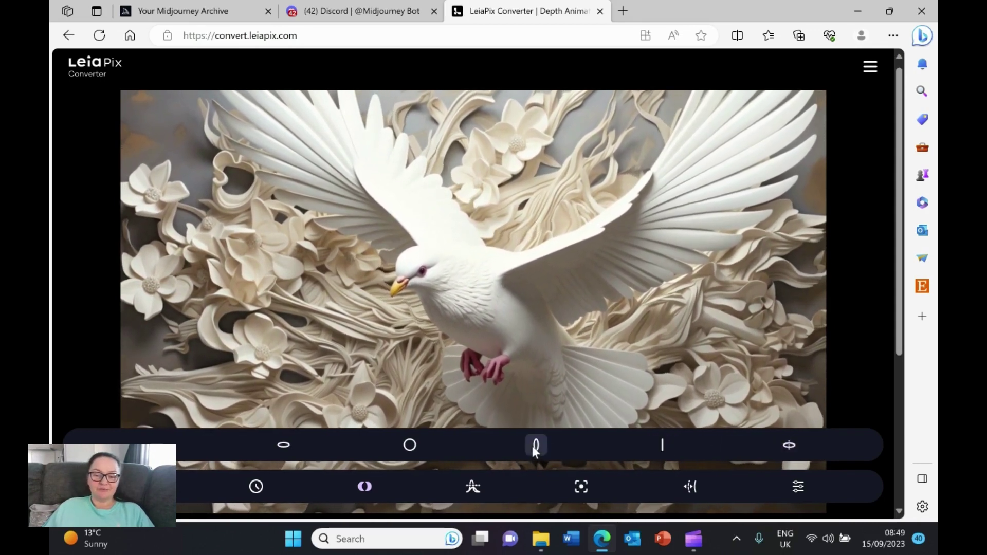
left_click(791, 445)
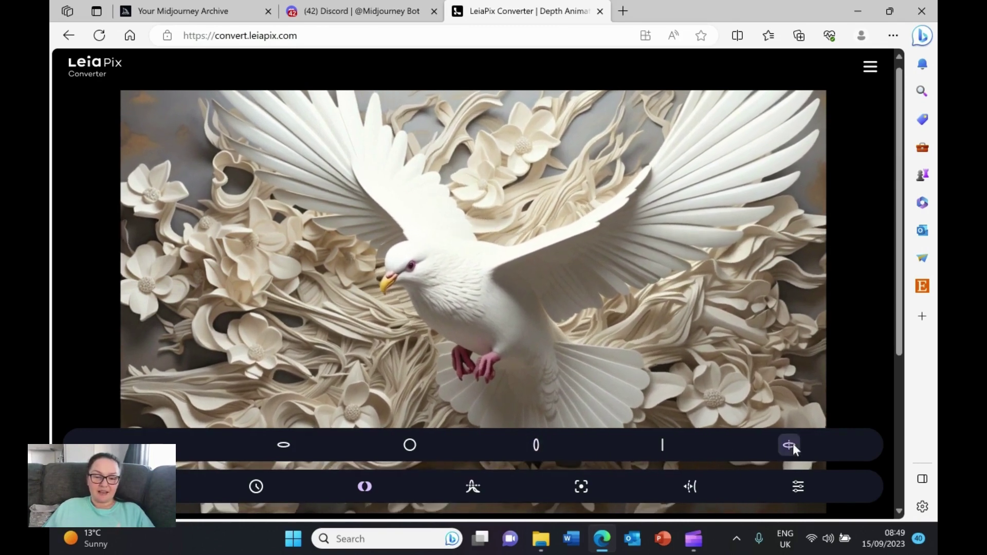
Look at the dove animation's amount of motion and its advanced X, Y and Z amplitude settings, and close the editing options
left_click(473, 487)
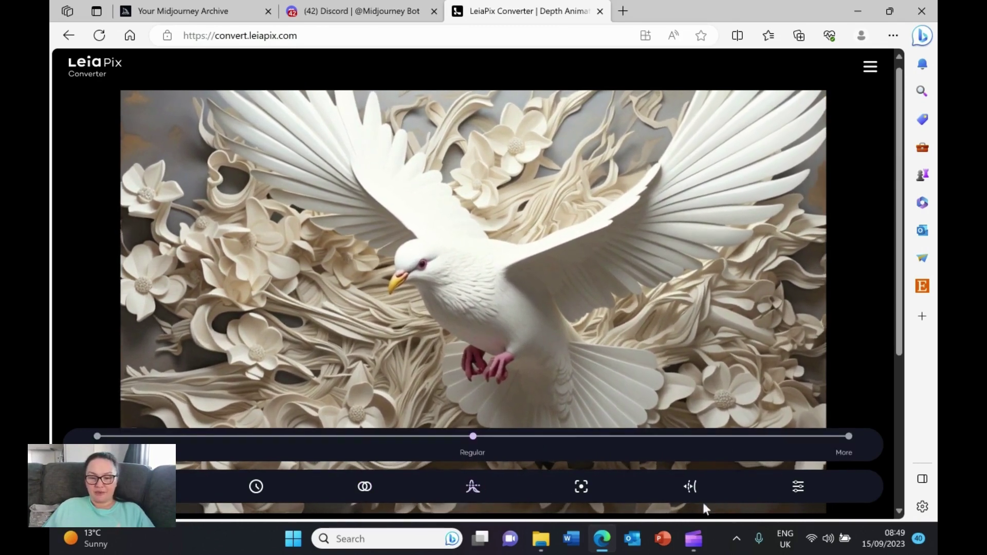
left_click(800, 491)
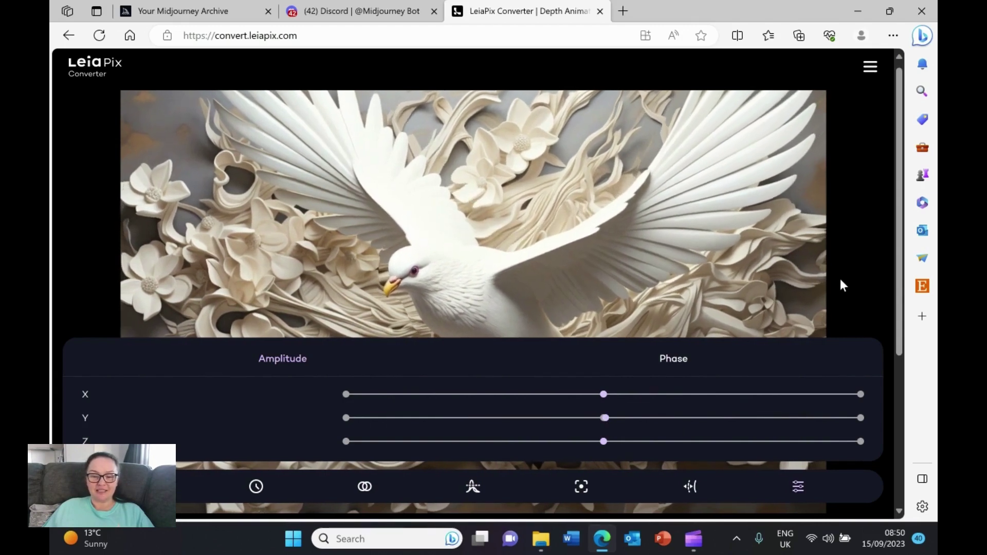
left_click(794, 485)
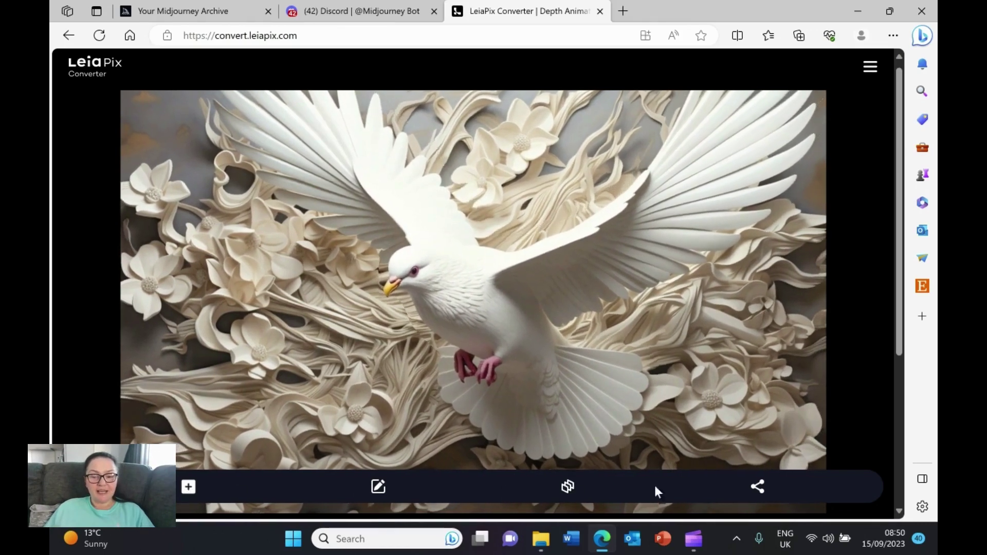
Save the dove animation to the device as an MP4, play the downloaded video and close the player
left_click(757, 486)
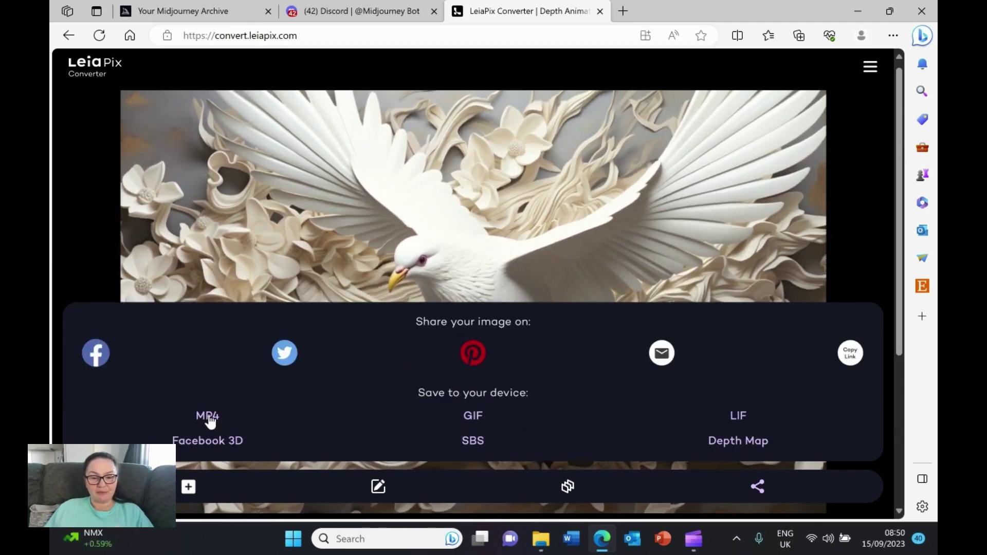
left_click(208, 416)
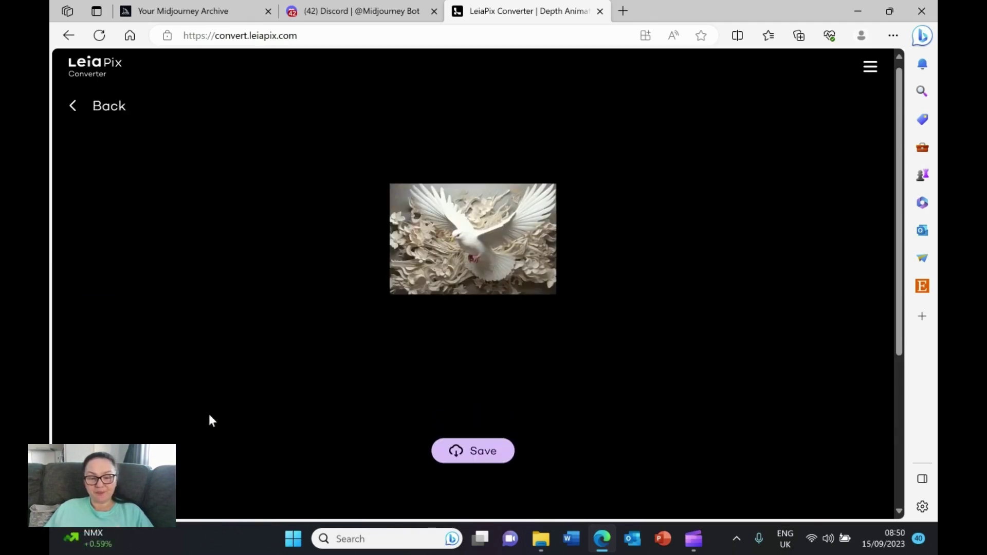
left_click(475, 454)
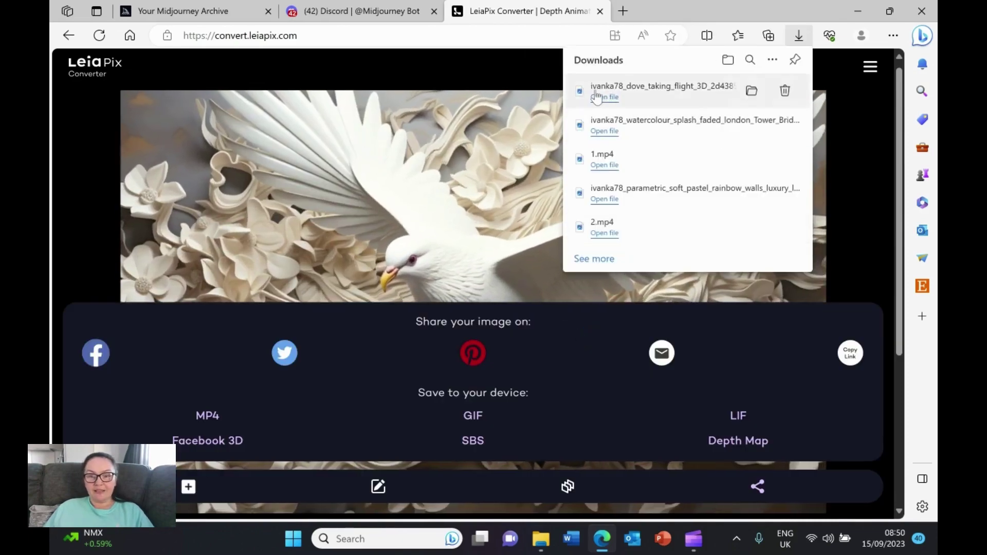
left_click(597, 98)
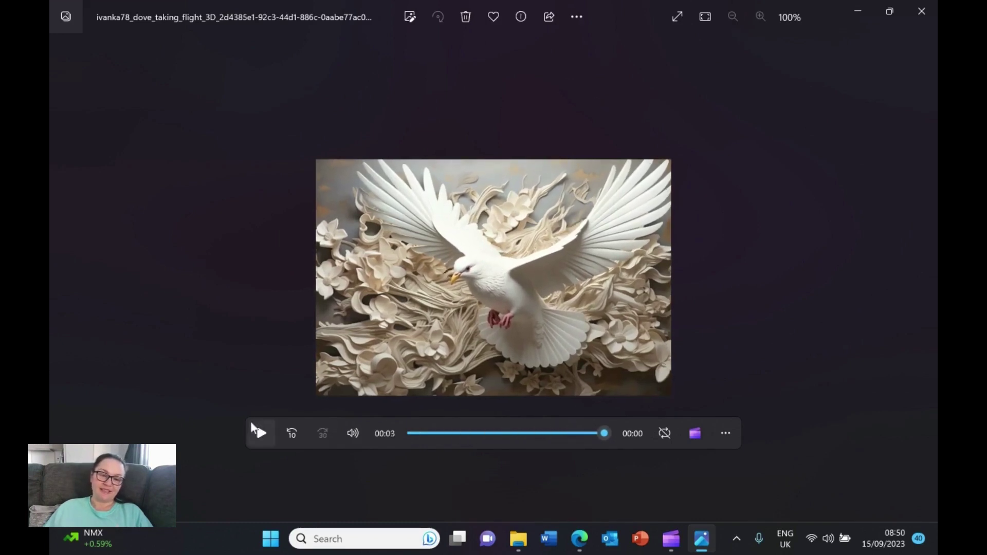
left_click(922, 12)
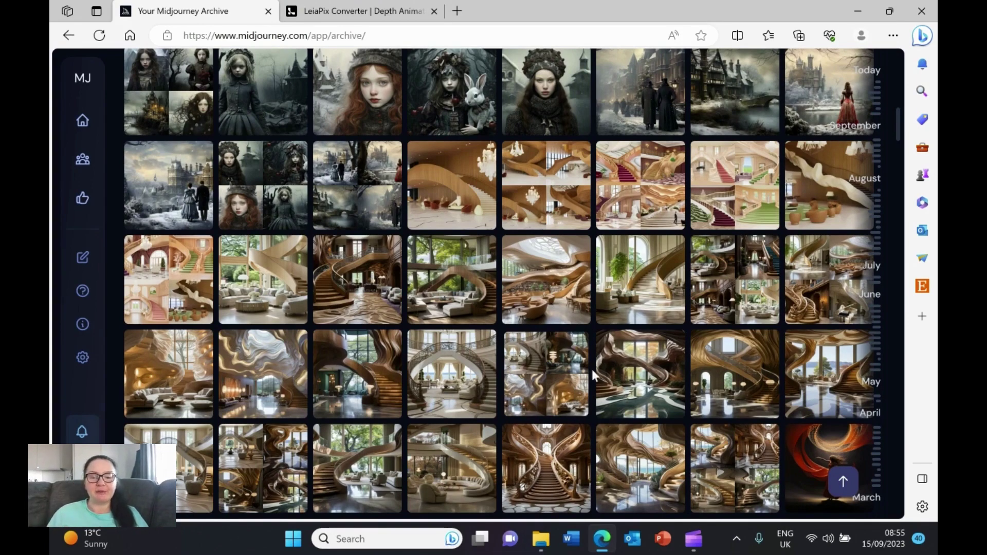
Examine the double staircase and sculpted living room images in the Midjourney archive, and browse the other generated images
left_click(460, 389)
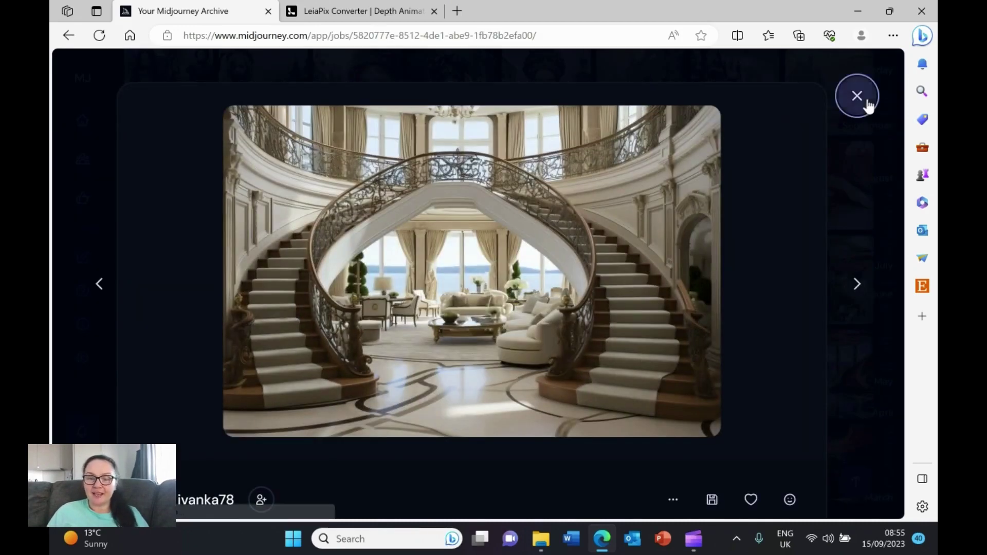
left_click(869, 99)
left_click(172, 366)
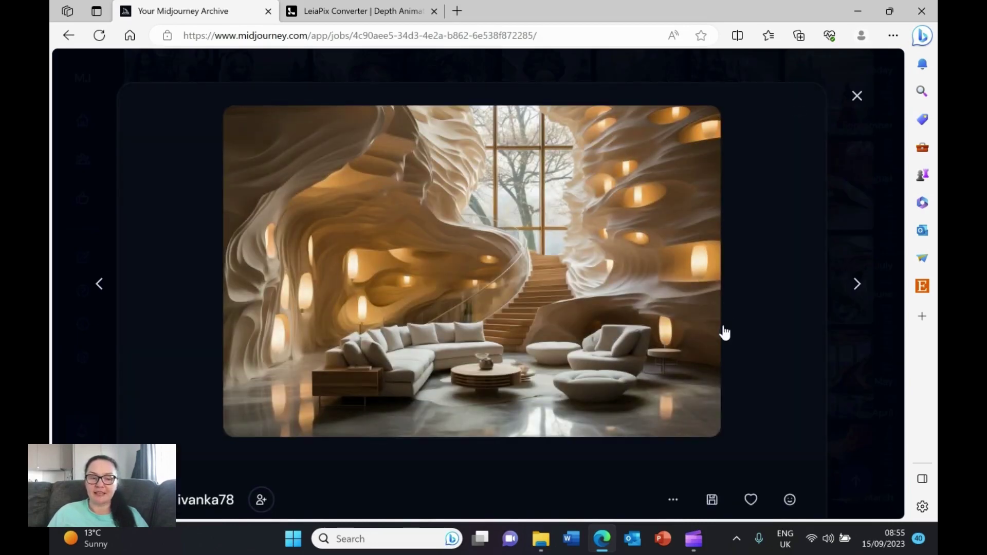
left_click(858, 98)
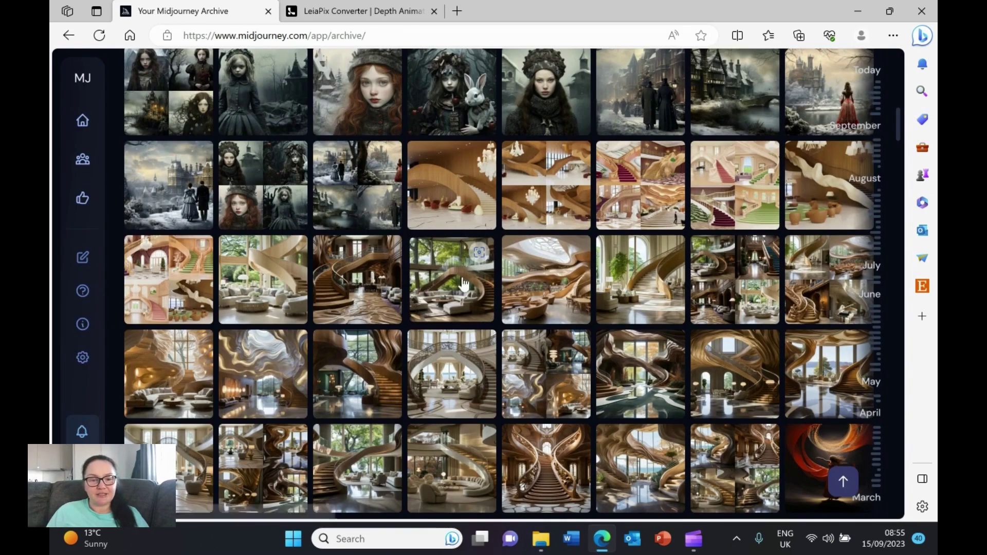
scroll(330, 360, "down", 3)
scroll(331, 359, "up", 6)
scroll(331, 360, "up", 5)
scroll(340, 355, "down", 10)
scroll(355, 345, "up", 5)
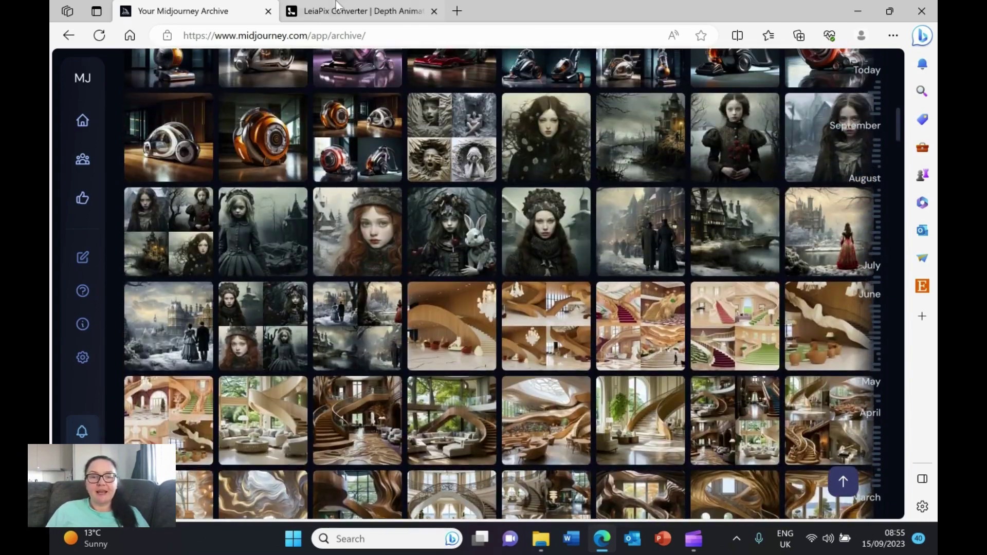
Switch to LeiaPix Converter and upload the white bedroom image with tree-like columns and a central bed from the dove beds folder
left_click(335, 11)
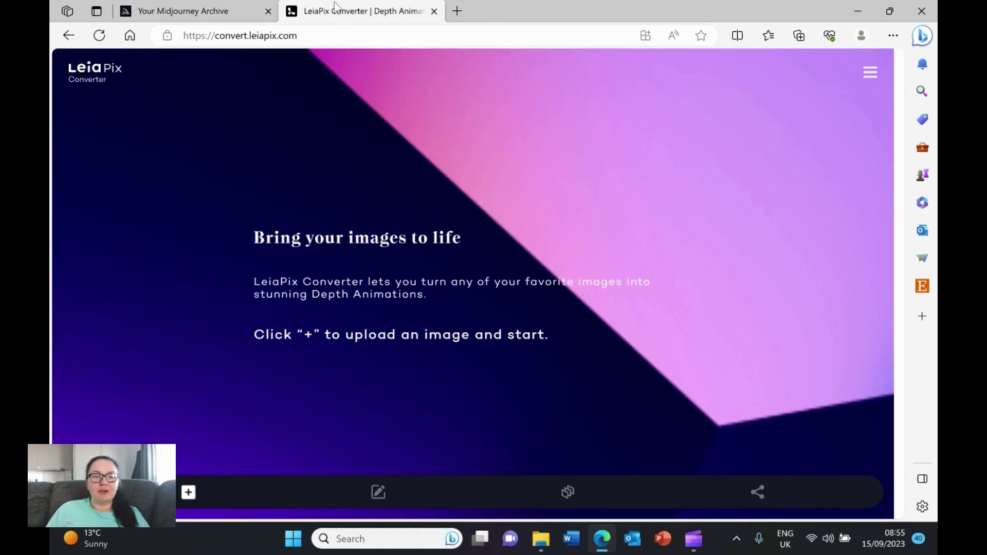
left_click(189, 493)
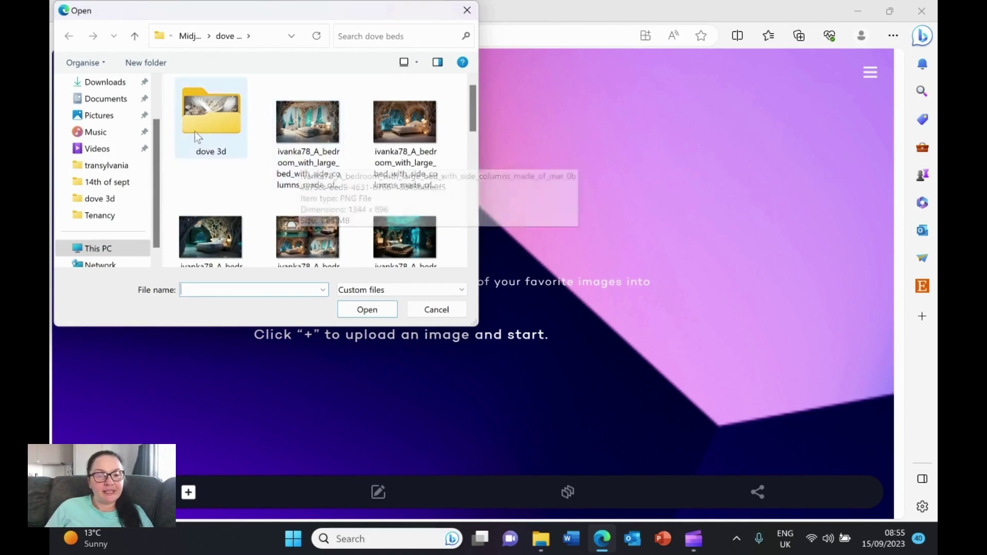
scroll(309, 169, "down", 3)
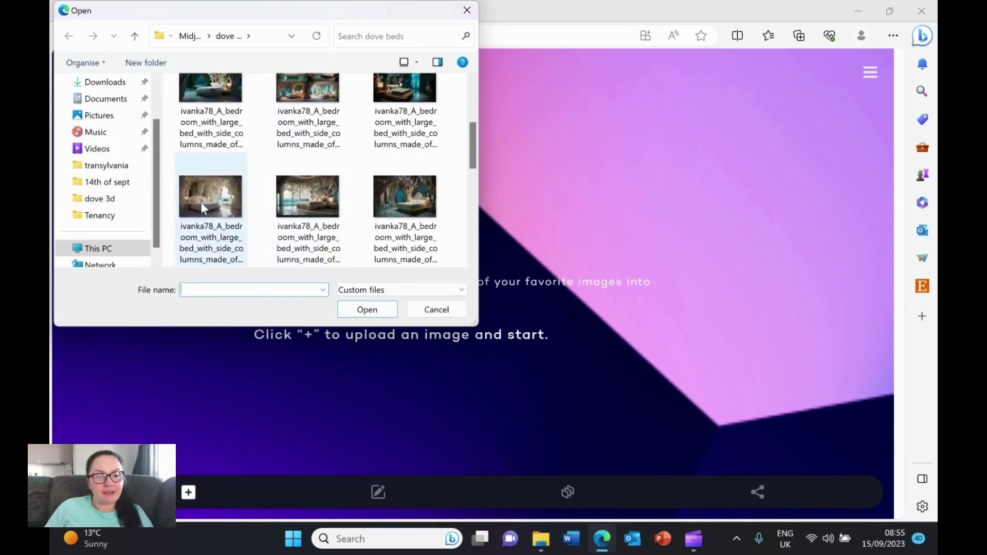
scroll(400, 192, "down", 3)
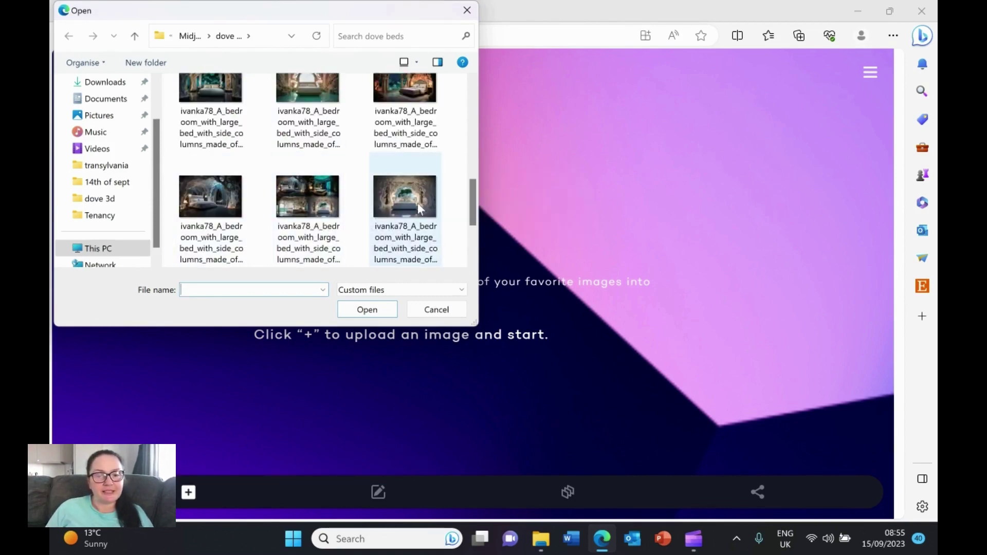
double_click(402, 204)
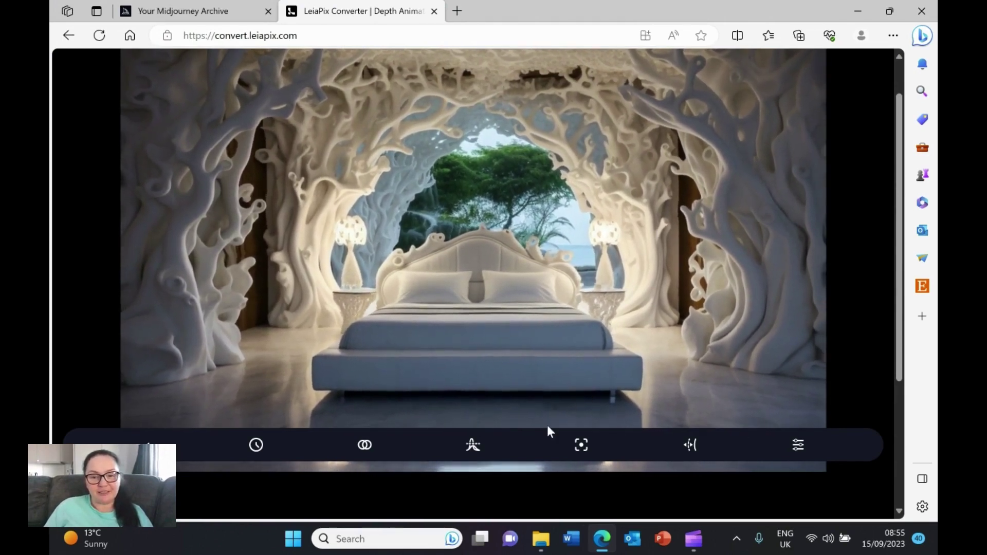
Set the bedroom animation length to about 3.6 seconds, and try the motion styles, ending on the ellipse crossed by a vertical line
left_click(256, 446)
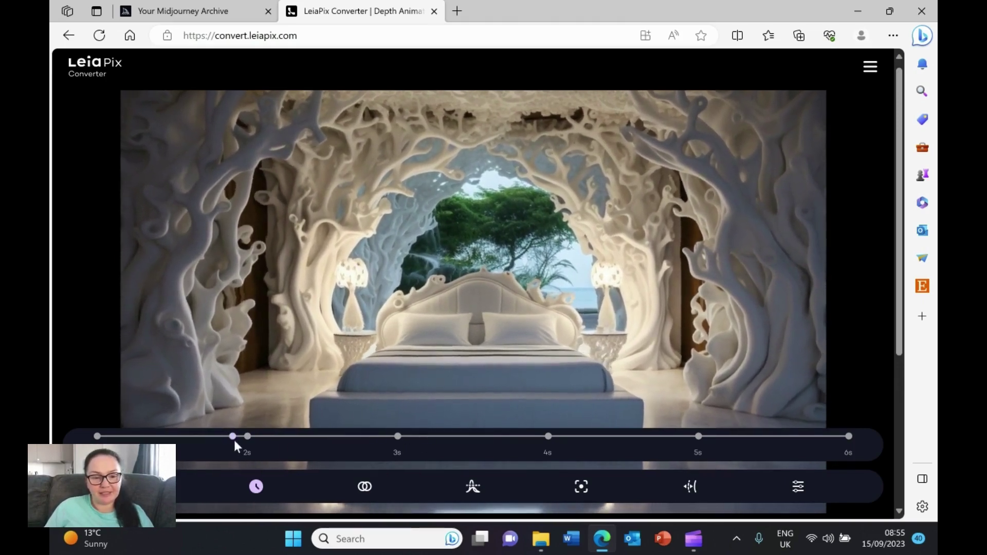
left_click_drag(232, 437, 488, 439)
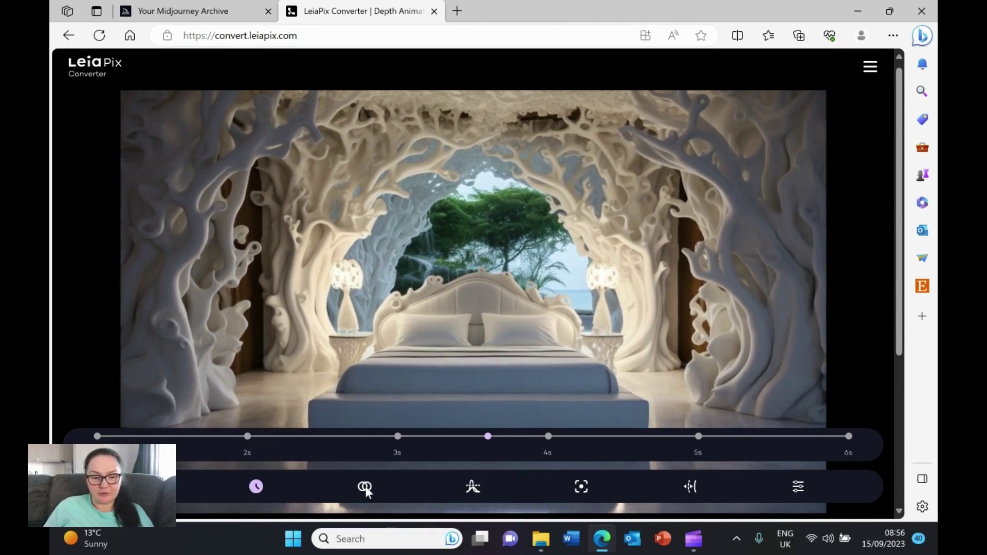
left_click(283, 446)
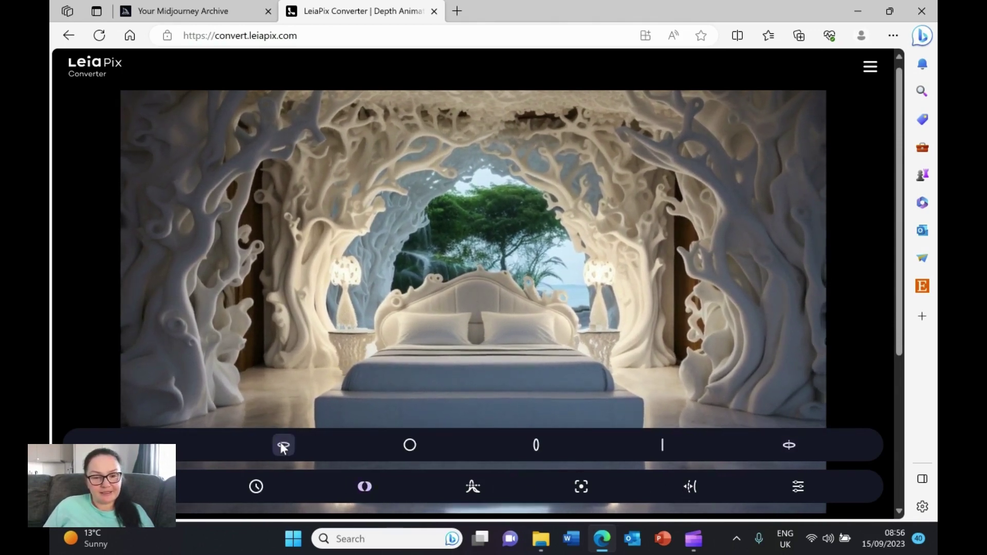
left_click(411, 444)
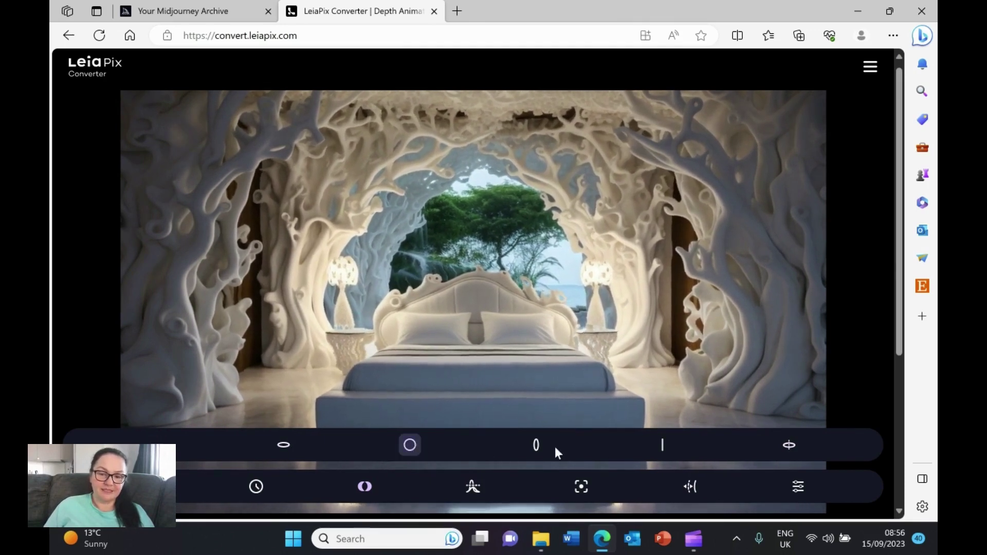
left_click(534, 446)
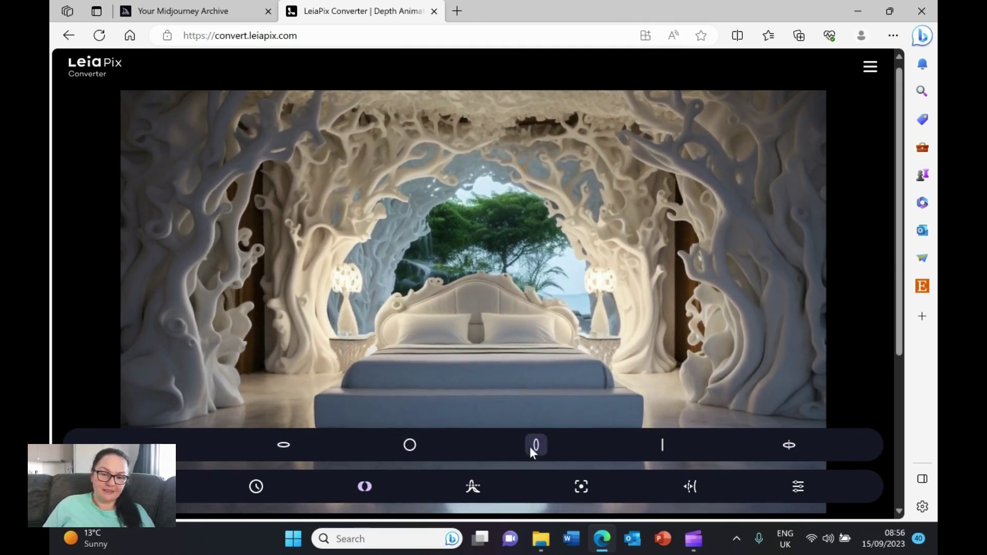
left_click(661, 446)
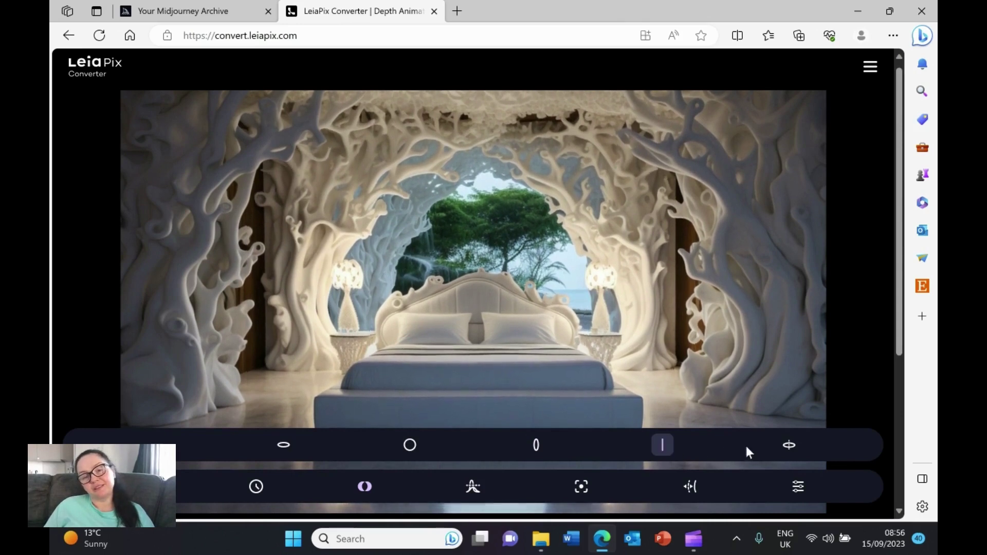
left_click(789, 445)
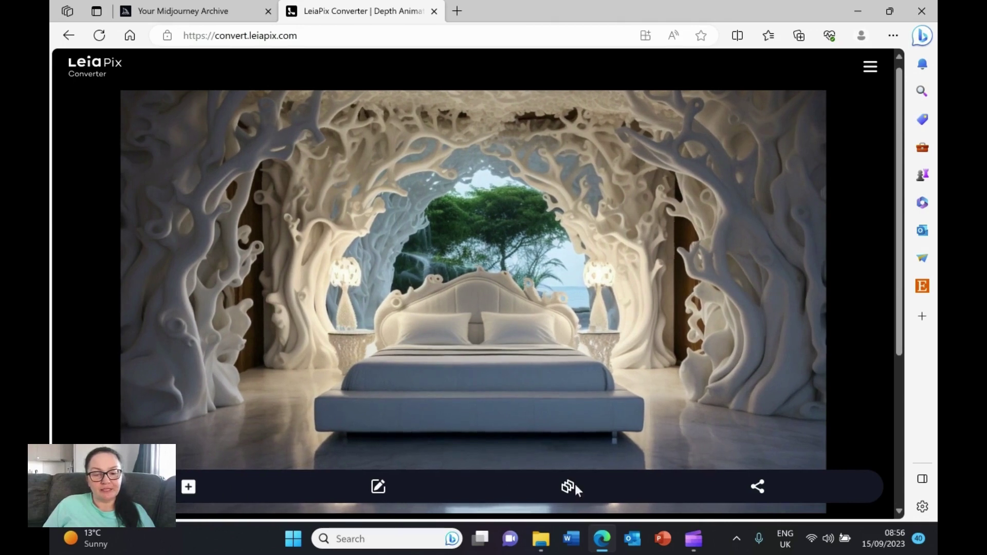
Save the bedroom animation to the device as an MP4, play the downloaded video, and close the player and the downloads list
left_click(758, 487)
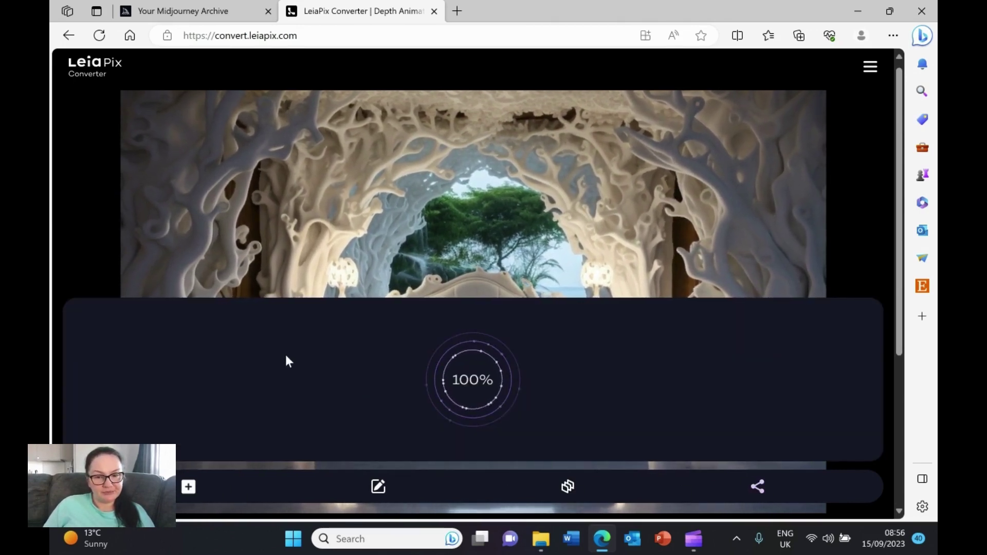
left_click(206, 416)
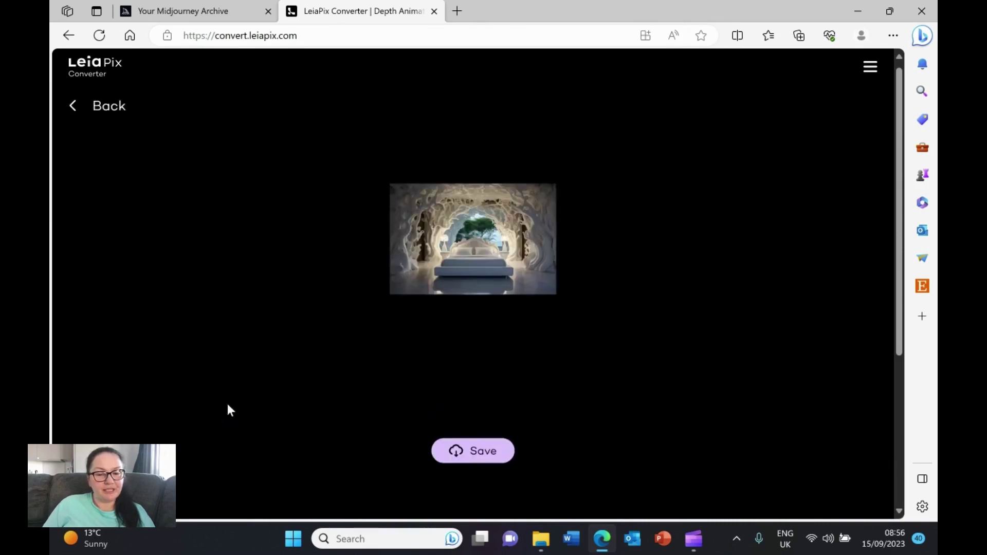
left_click(480, 453)
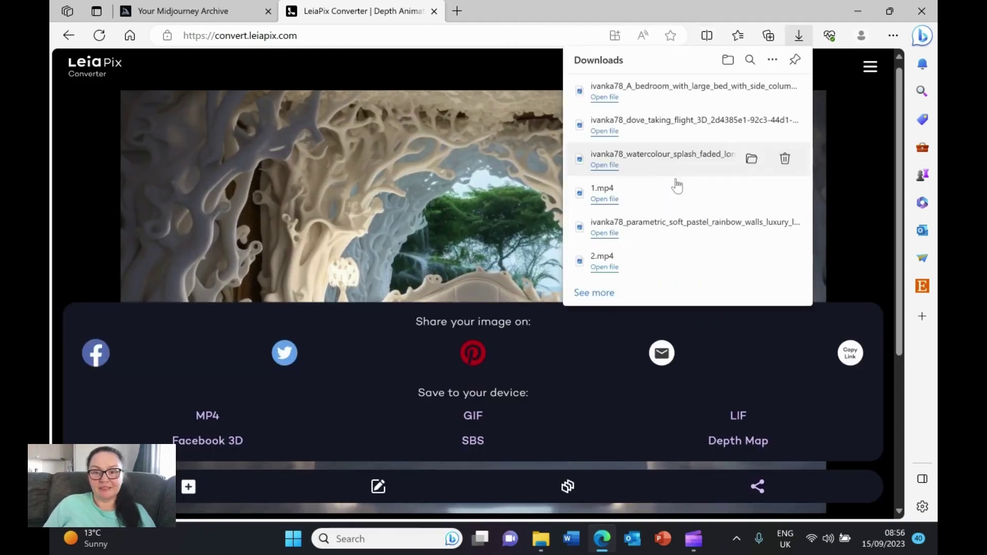
left_click(604, 98)
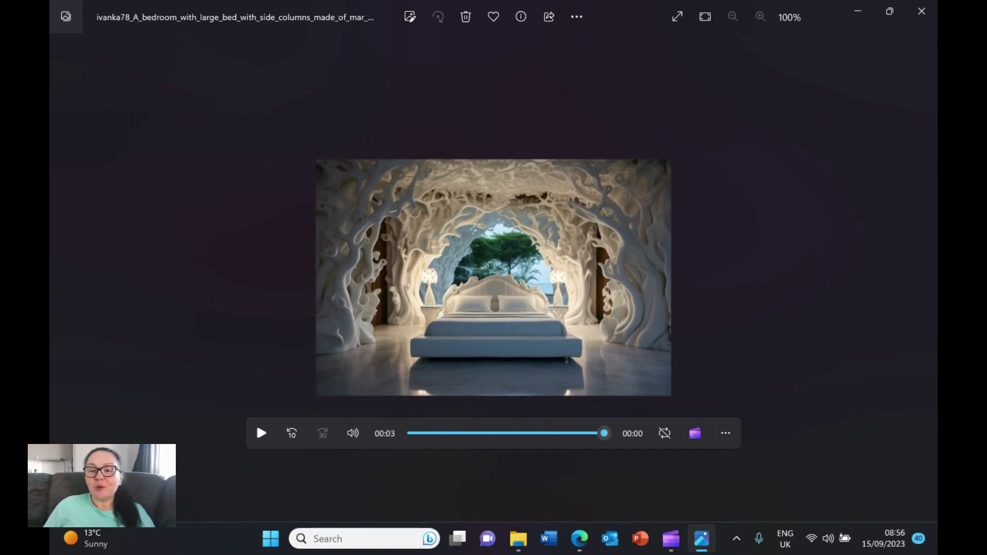
left_click(919, 11)
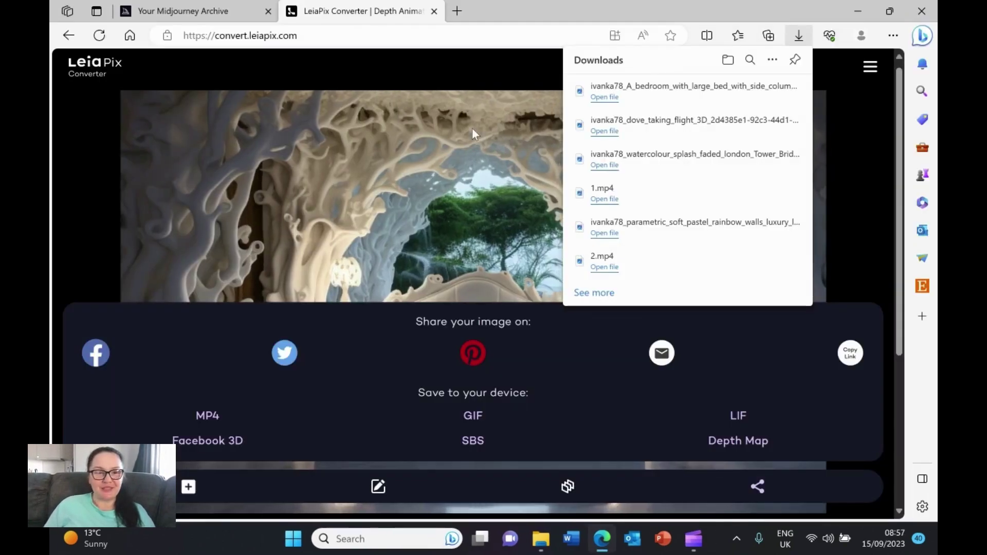
left_click(496, 9)
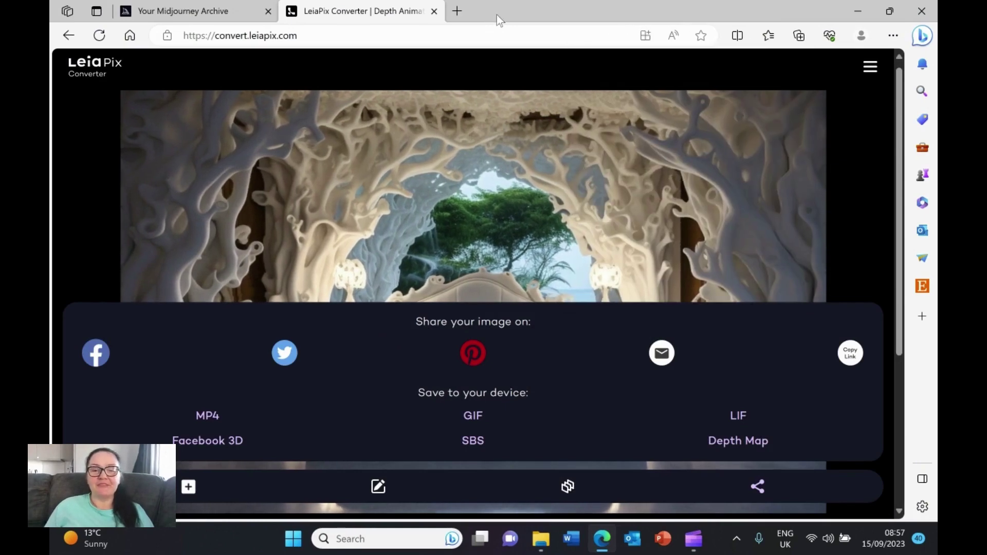